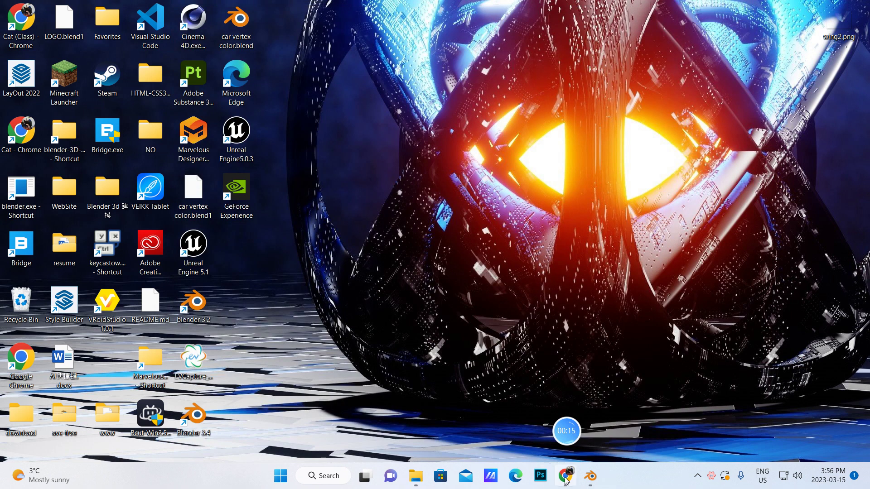
# Switch to Chrome and look through the Bilibili channel's collections and video lists up to page 3
pyautogui.click(564, 475)
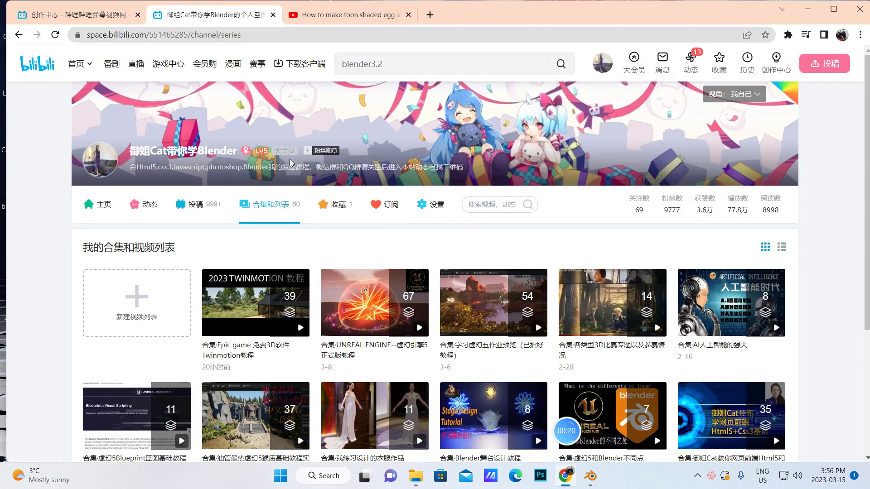
pyautogui.scroll(-4, 418, 278)
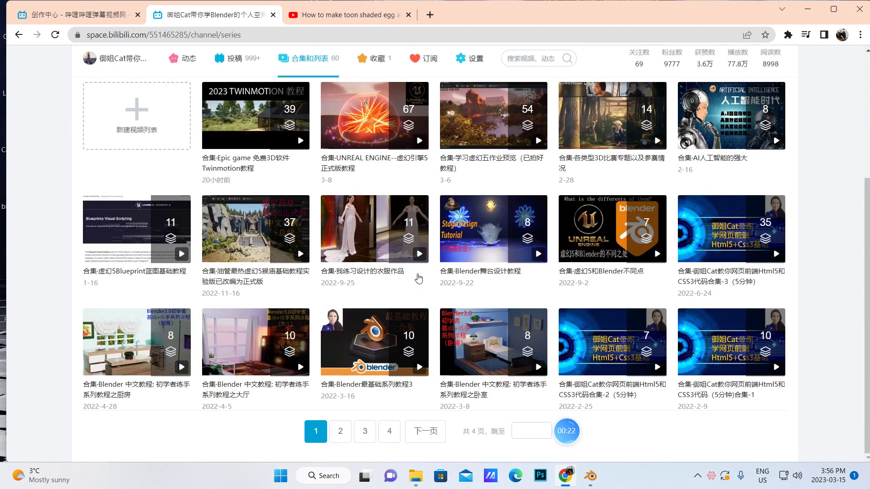
pyautogui.scroll(3, 446, 258)
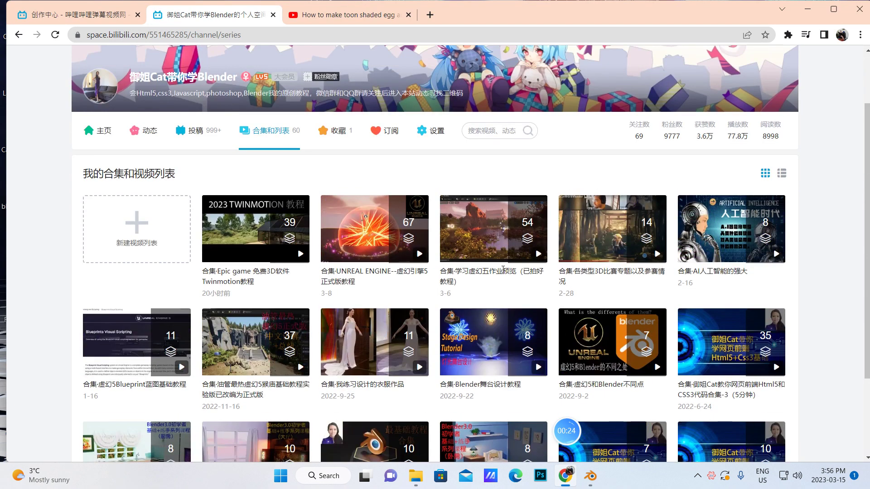
pyautogui.scroll(-3, 471, 306)
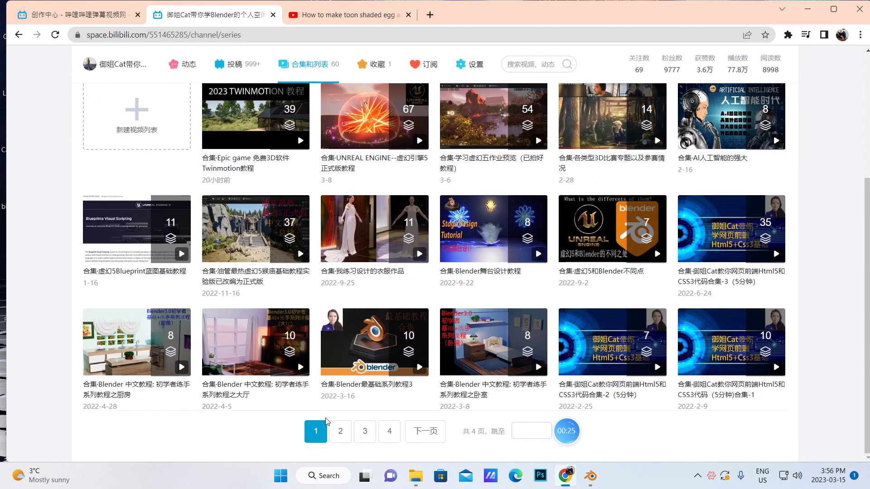
pyautogui.scroll(4, 410, 364)
pyautogui.scroll(-4, 457, 299)
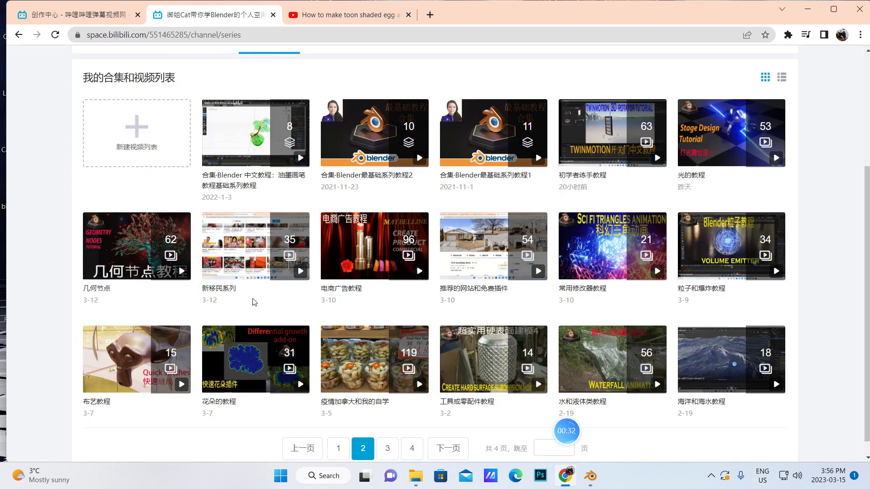
pyautogui.click(388, 448)
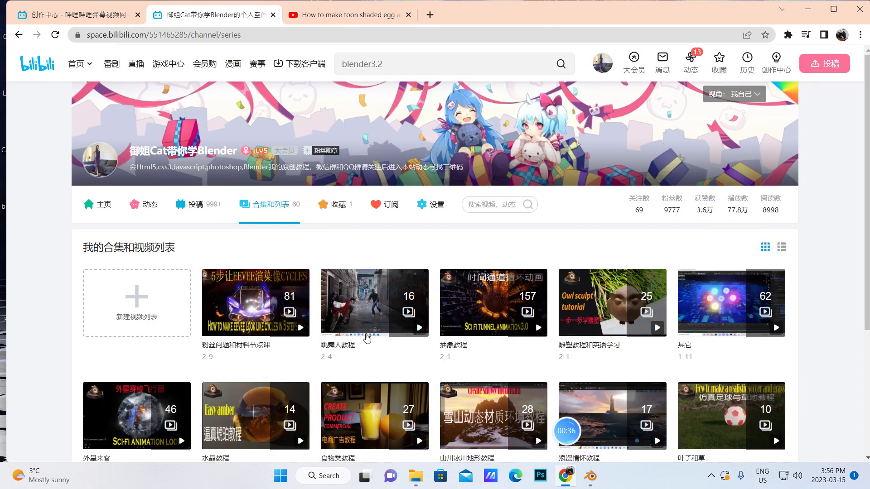
pyautogui.scroll(-2, 352, 229)
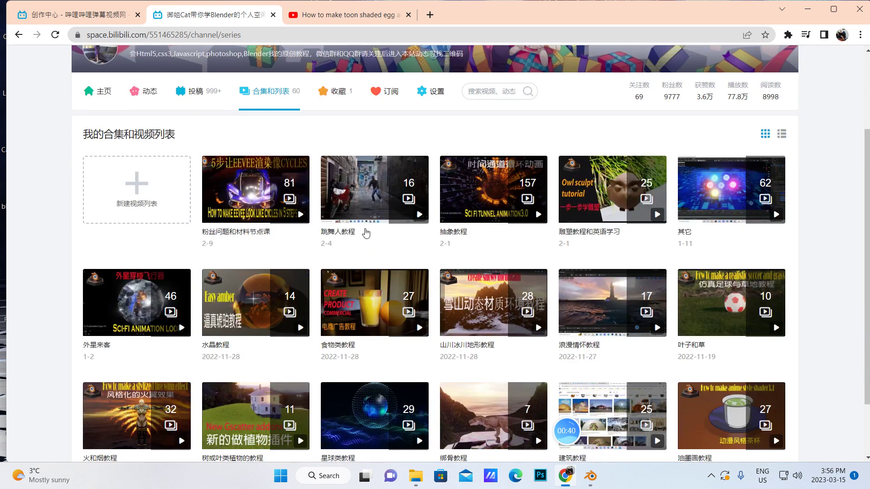
# Open the 粉丝问题和材料节点课 list and look through its videos
pyautogui.click(259, 189)
pyautogui.scroll(-4, 462, 287)
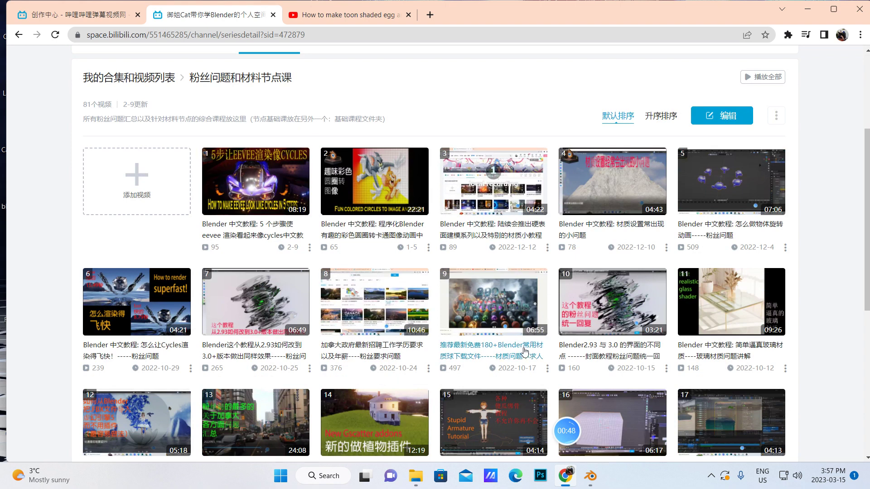
pyautogui.scroll(-1, 380, 399)
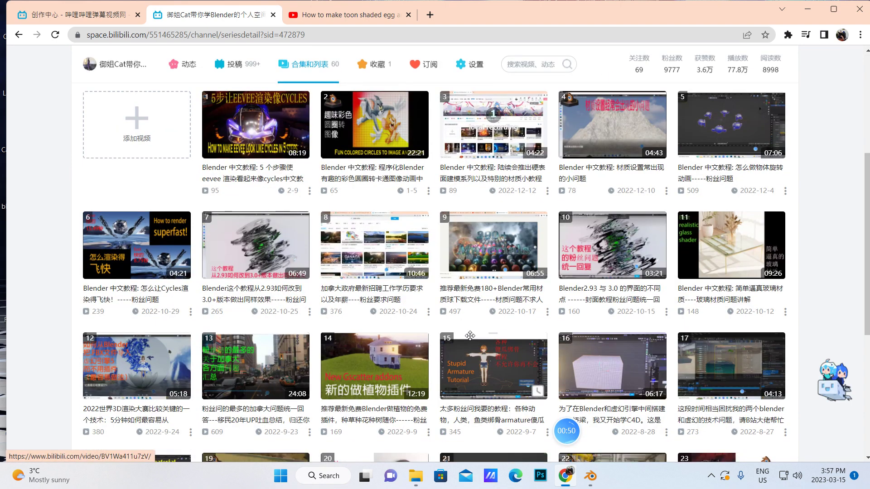
pyautogui.scroll(3, 371, 181)
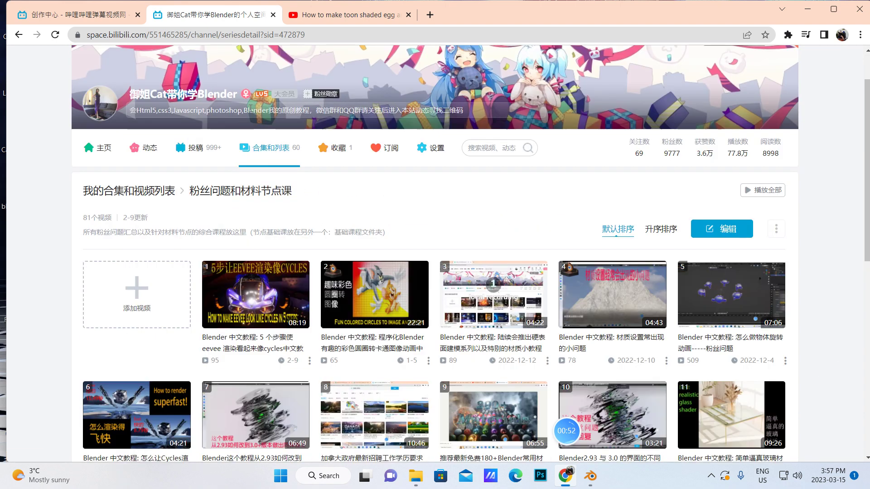
# Return to the collections, go to page 2 and view the videos of Blender最基础系列教程2
pyautogui.click(18, 36)
pyautogui.scroll(-4, 372, 352)
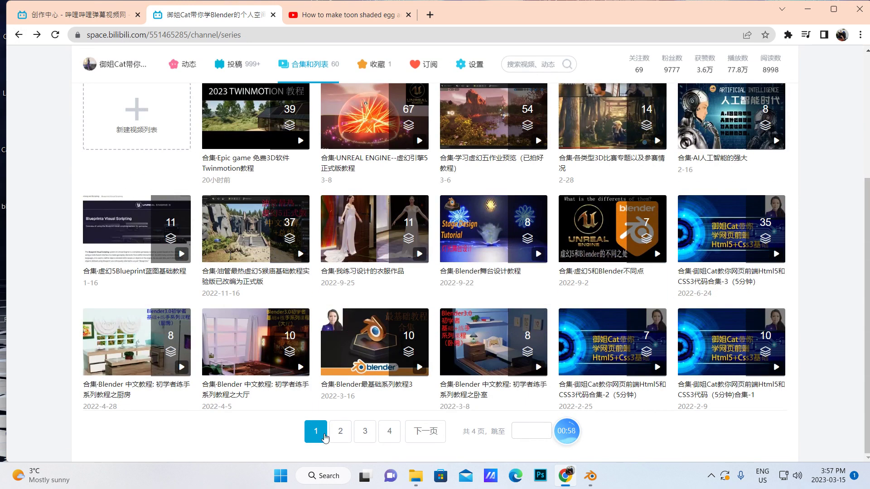
pyautogui.click(340, 430)
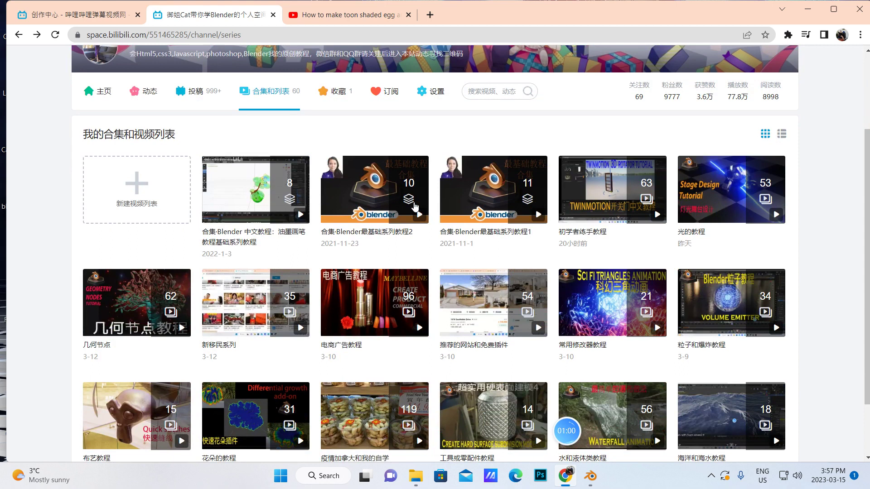
pyautogui.click(375, 206)
pyautogui.scroll(-2, 498, 290)
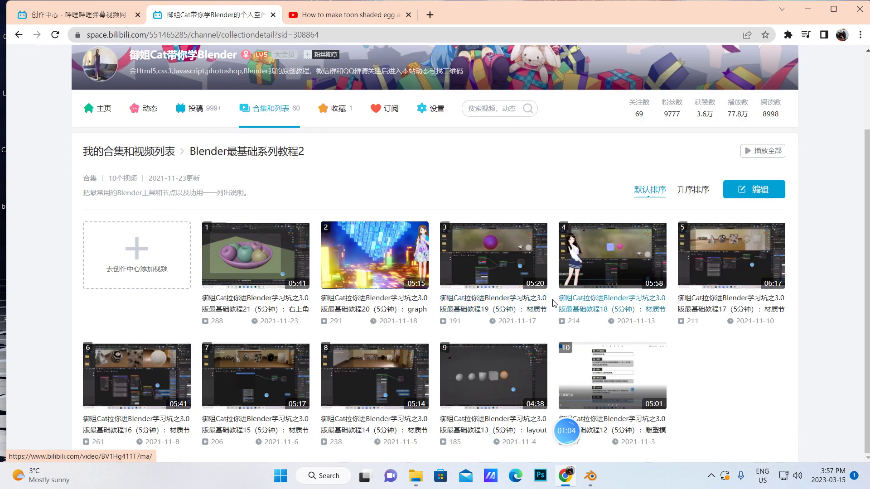
# Switch to Blender and examine the finished egg's material node setup in the Shading workspace
pyautogui.click(591, 478)
pyautogui.click(355, 22)
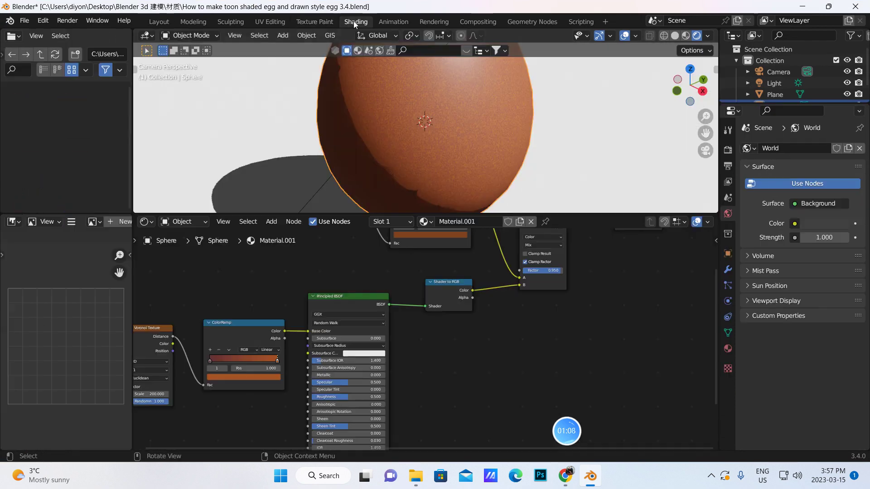
pyautogui.moveTo(578, 322); pyautogui.dragTo(564, 400, button='middle')
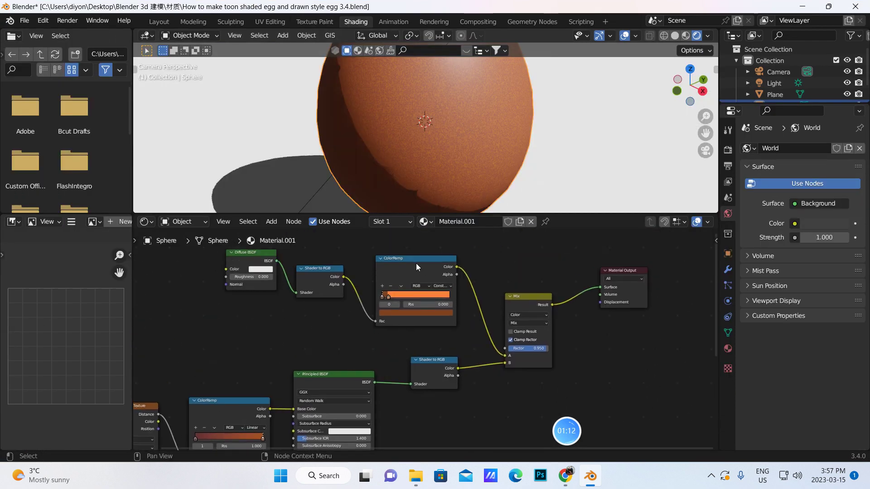
pyautogui.moveTo(331, 371); pyautogui.dragTo(351, 327, button='middle')
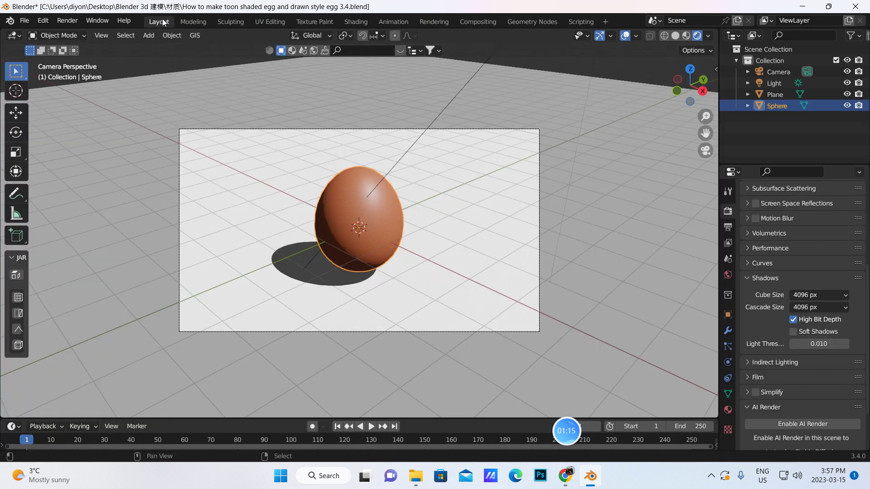
# Save the finished egg file from the Layout workspace and start a new General file
pyautogui.click(161, 22)
pyautogui.click(25, 21)
pyautogui.click(45, 95)
pyautogui.click(25, 21)
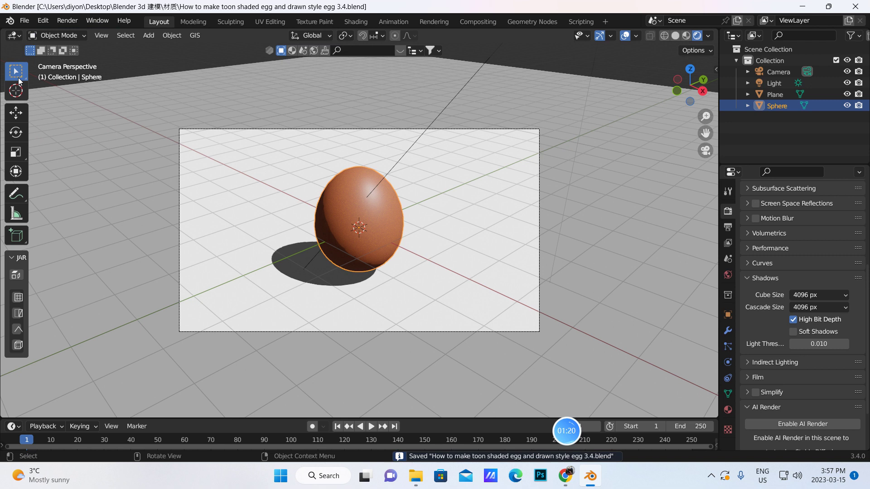
pyautogui.click(25, 20)
pyautogui.moveTo(38, 32)
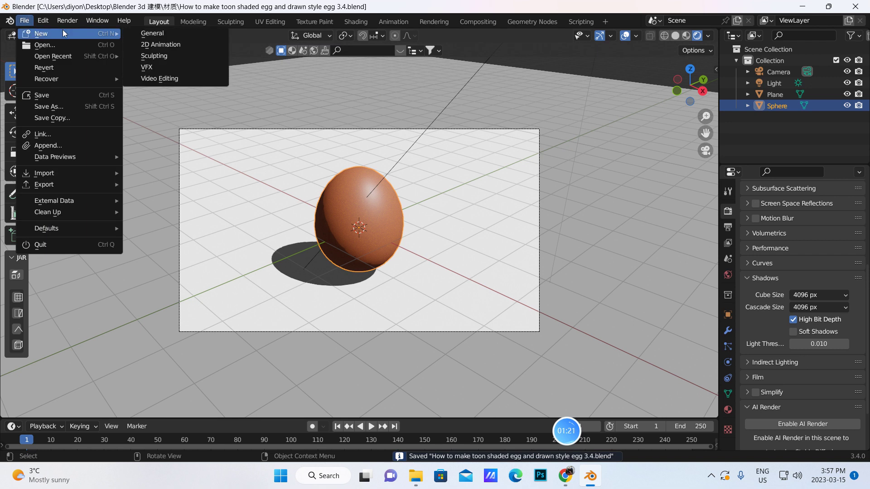
pyautogui.click(152, 33)
# Delete the default cube from the new scene
pyautogui.moveTo(464, 206); pyautogui.dragTo(447, 215, button='middle')
pyautogui.press('x')
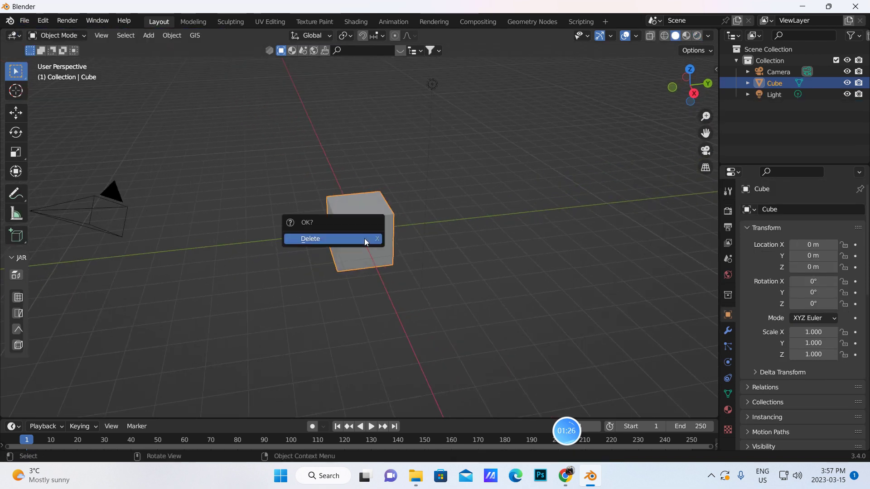
pyautogui.click(364, 238)
# Add a UV sphere at the world origin
pyautogui.moveTo(366, 237); pyautogui.dragTo(310, 165, button='middle')
pyautogui.click(151, 36)
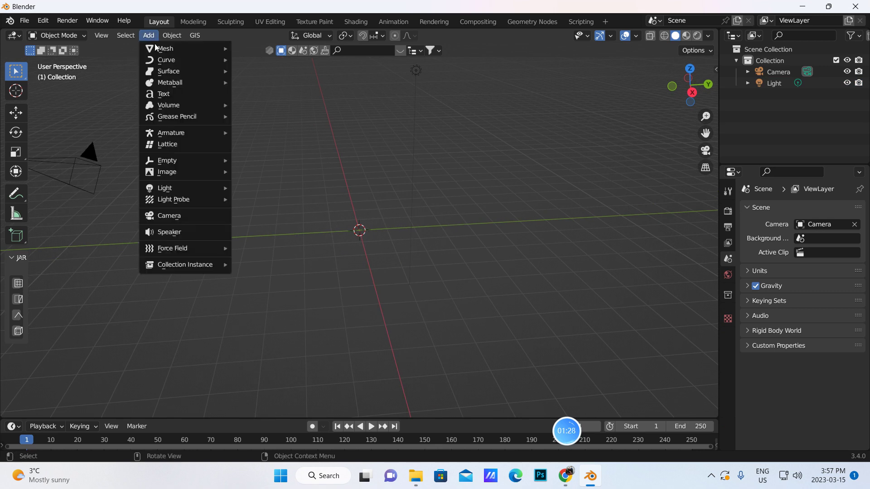
pyautogui.moveTo(208, 49)
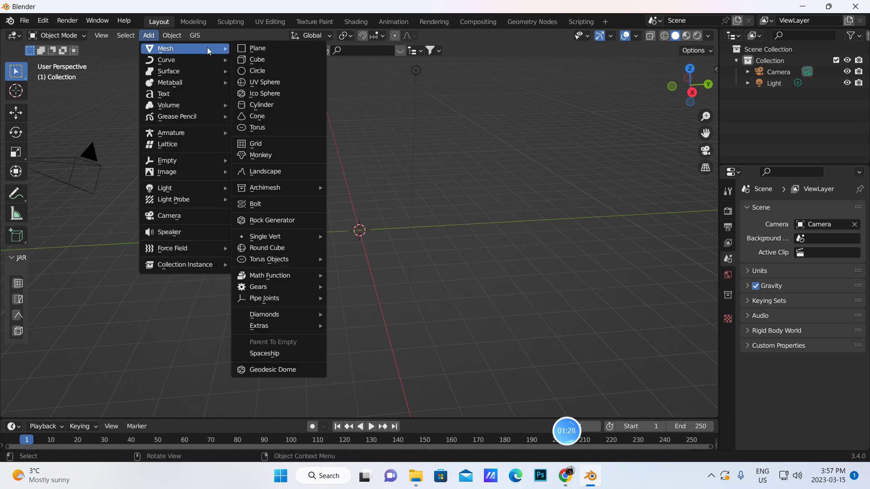
pyautogui.click(263, 82)
pyautogui.scroll(3, 354, 181)
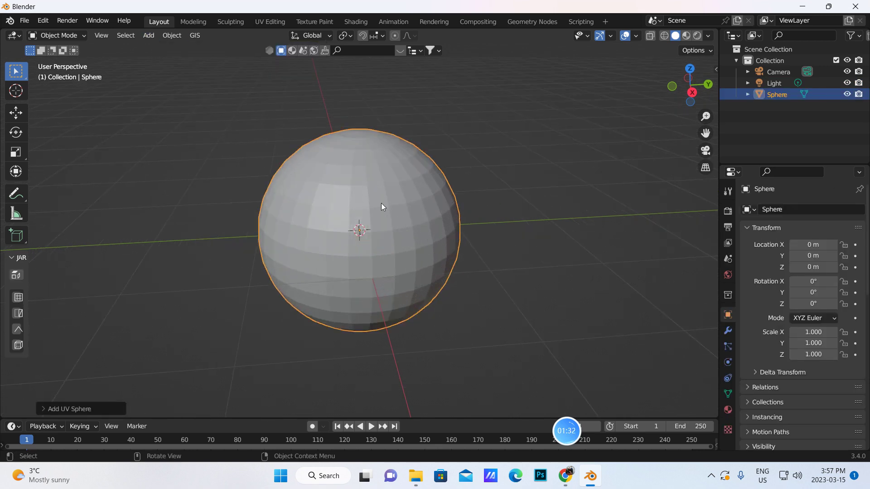
# In Edit Mode with proportional editing on, raise the sphere's top vertex about 0.43 m along Z in front view
pyautogui.click(85, 37)
pyautogui.click(70, 61)
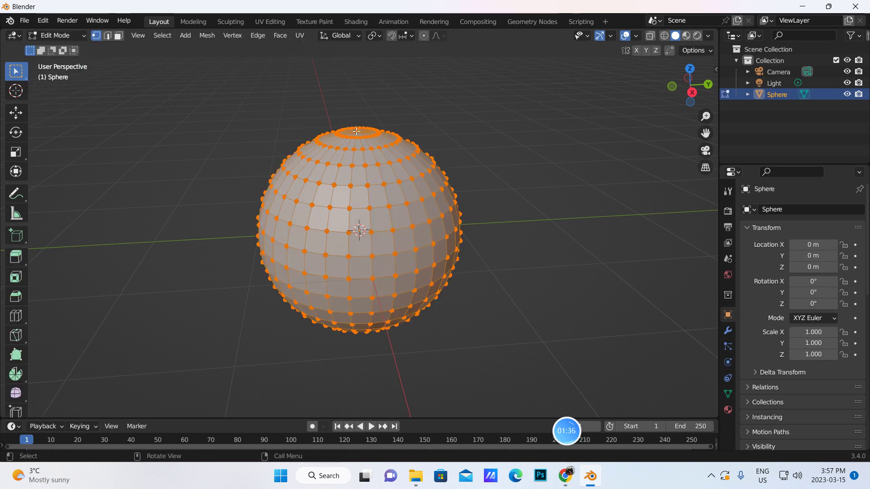
pyautogui.click(357, 131)
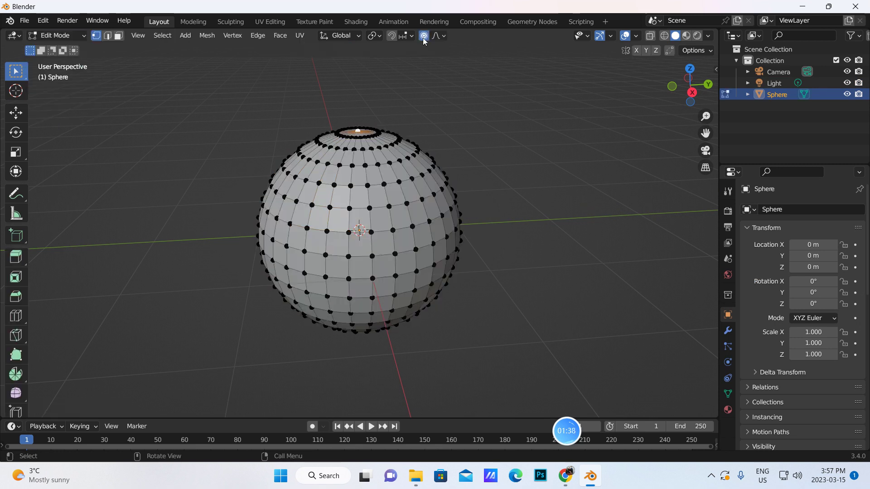
pyautogui.click(16, 112)
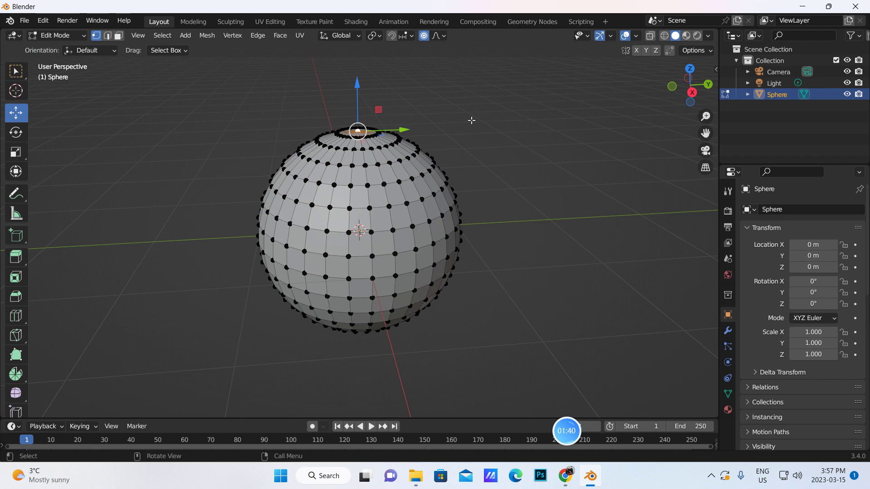
pyautogui.scroll(-2, 381, 111)
pyautogui.moveTo(431, 169); pyautogui.dragTo(432, 155, button='middle')
pyautogui.press('KP_1')
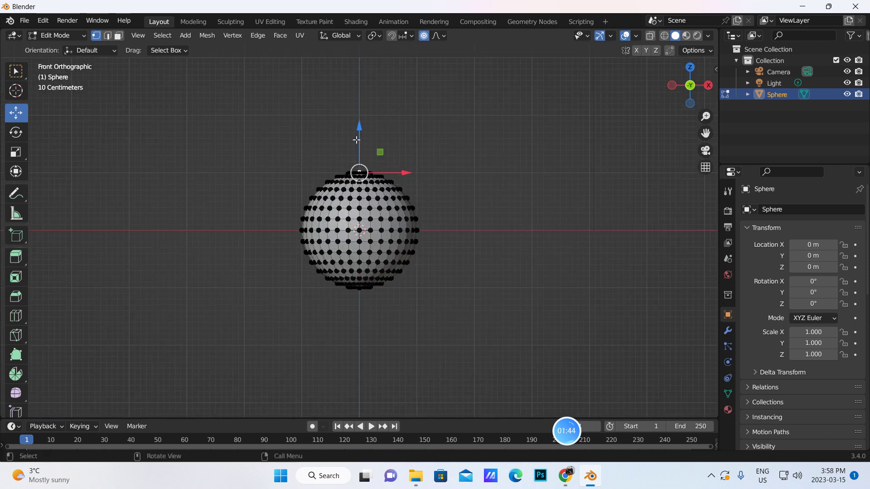
pyautogui.moveTo(360, 125); pyautogui.dragTo(369, 101)
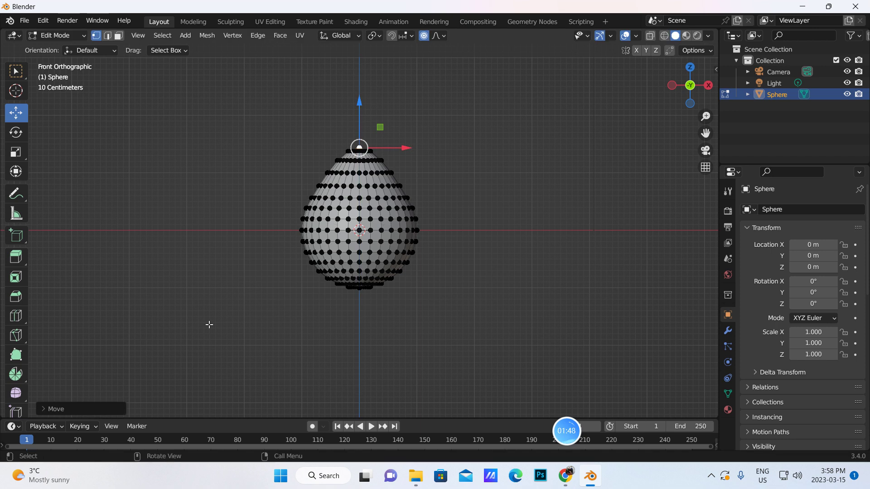
# Increase the move's proportional size until the sphere becomes a rounded egg, and return to Object Mode
pyautogui.click(61, 412)
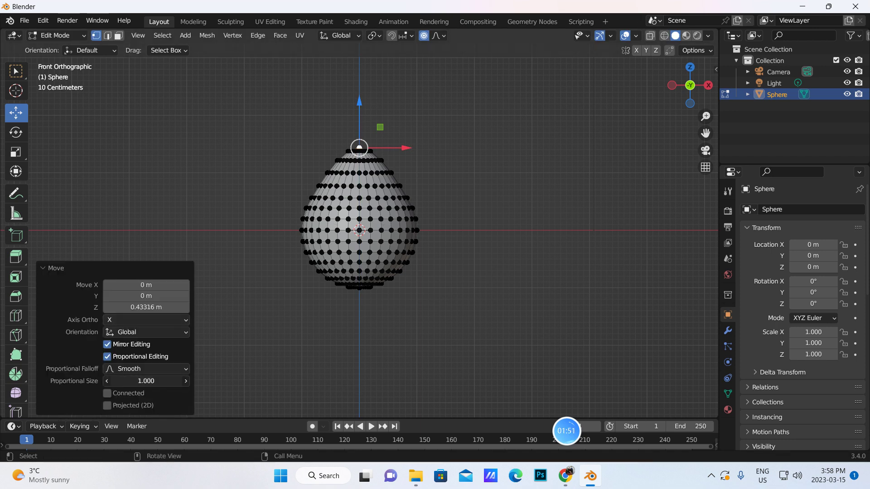
pyautogui.moveTo(146, 381); pyautogui.dragTo(199, 381)
pyautogui.click(83, 38)
pyautogui.click(59, 49)
# Apply Shade Smooth to the egg
pyautogui.moveTo(471, 136); pyautogui.dragTo(490, 148, button='middle')
pyautogui.scroll(3, 420, 152)
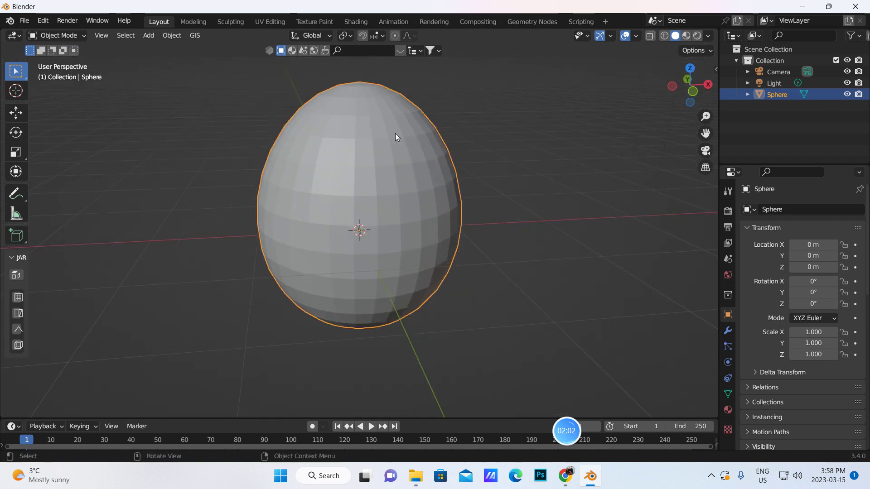
pyautogui.rightClick(397, 195)
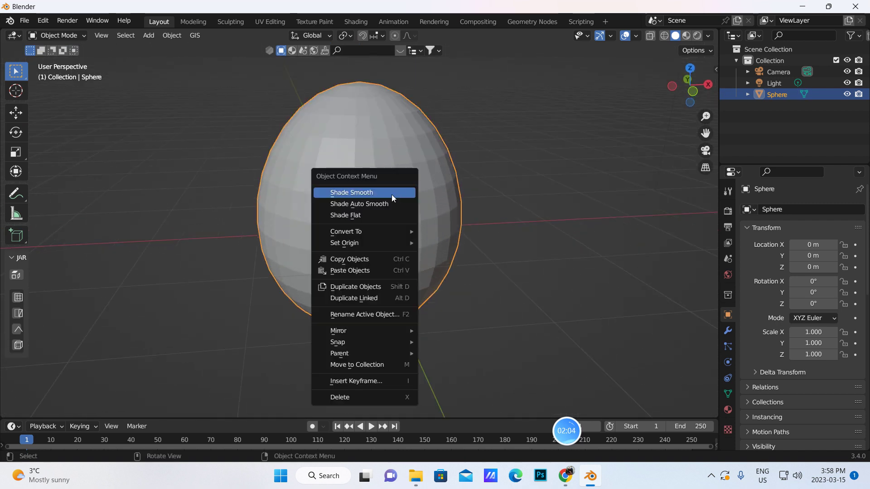
pyautogui.click(386, 194)
pyautogui.scroll(-4, 461, 221)
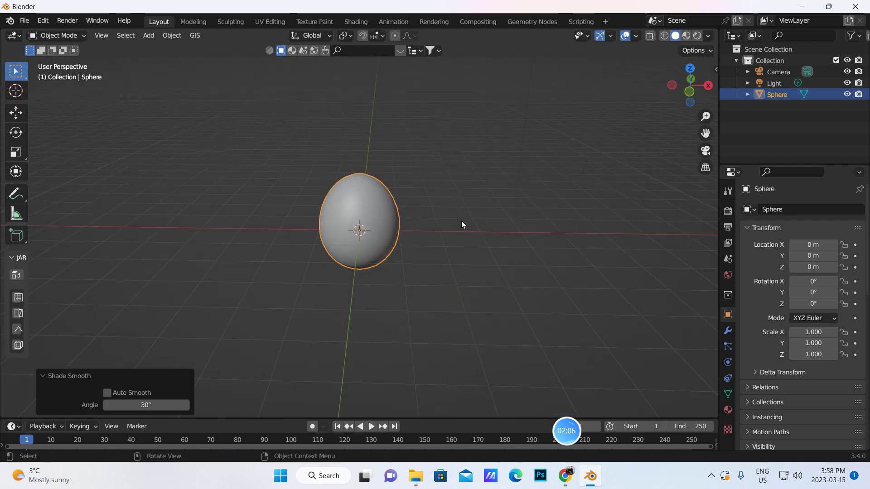
# Look through the camera and add a 2 m mesh plane at the origin
pyautogui.click(705, 150)
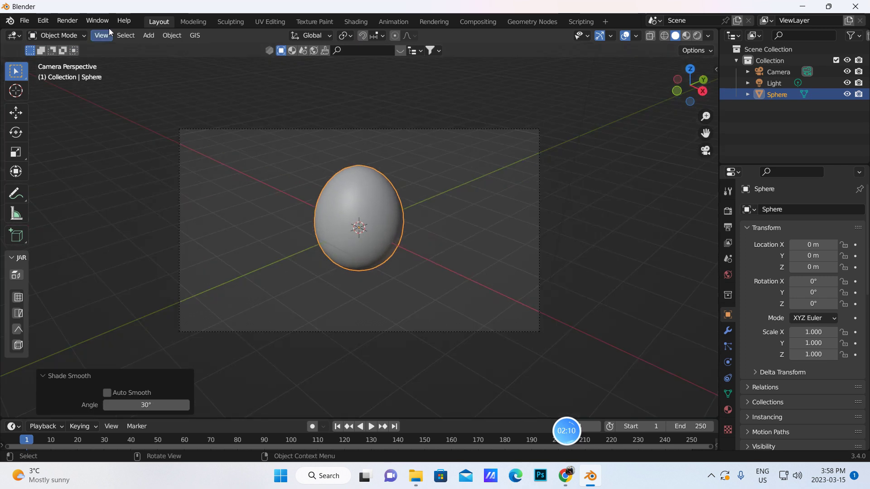
pyautogui.click(148, 35)
pyautogui.moveTo(159, 50)
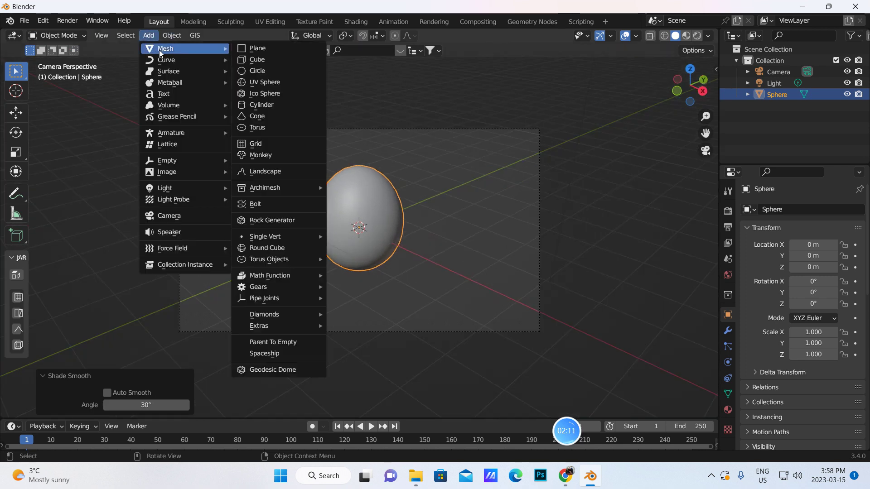
pyautogui.click(252, 48)
# Lower the plane to about Z -1.04 m beneath the egg and scale it uniformly by about 17.9 as a floor
pyautogui.click(16, 115)
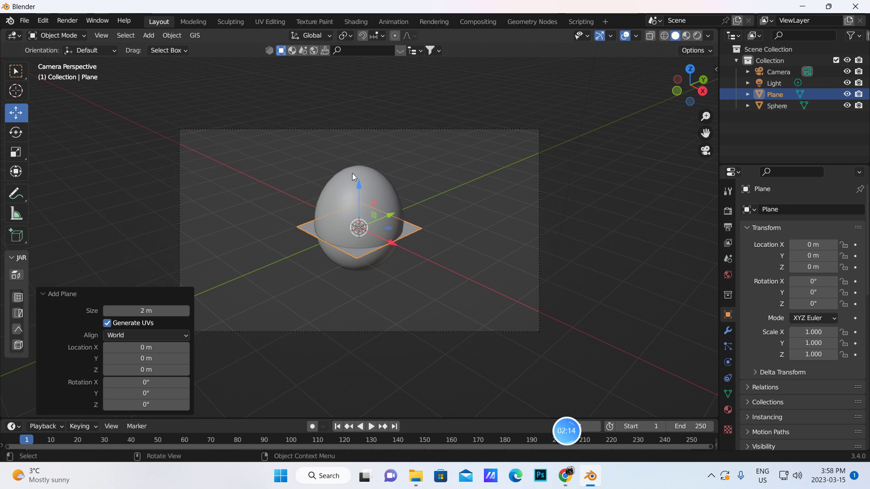
pyautogui.moveTo(357, 188); pyautogui.dragTo(692, 63)
pyautogui.click(16, 152)
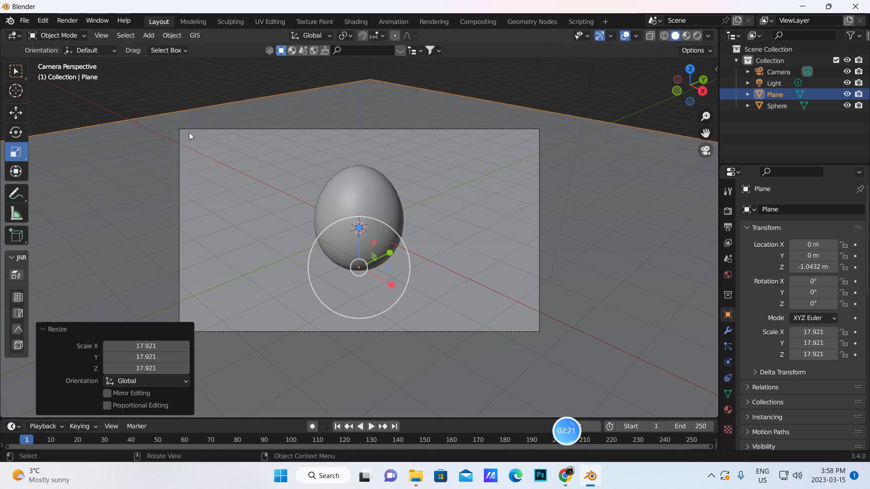
# Change the scene light to a Sun with a strength of 10 and switch the viewport to rendered shading
pyautogui.click(15, 71)
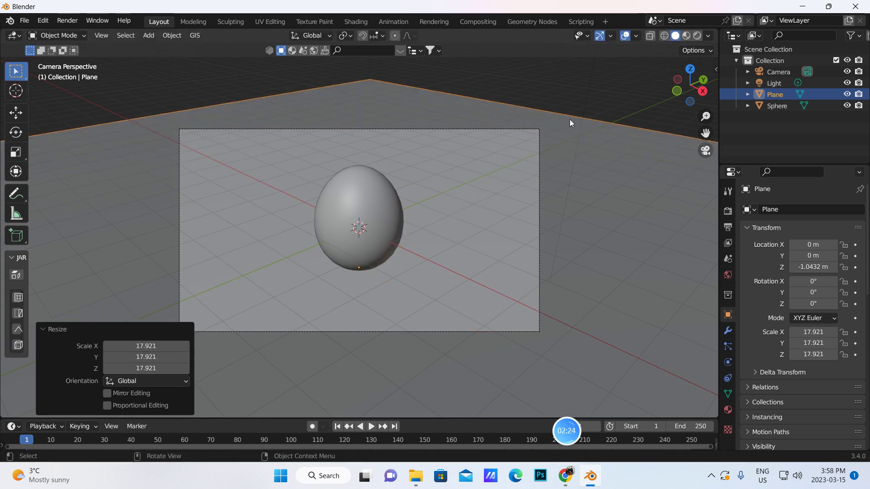
pyautogui.click(773, 84)
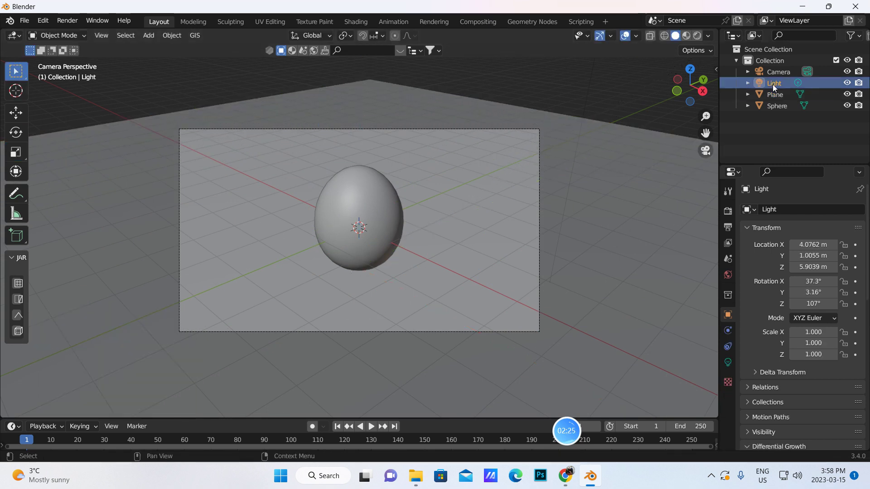
pyautogui.click(728, 362)
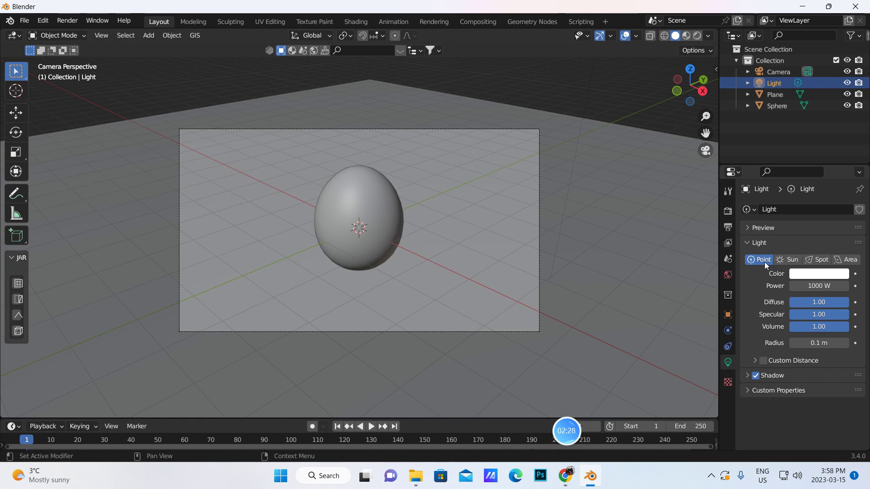
pyautogui.click(787, 259)
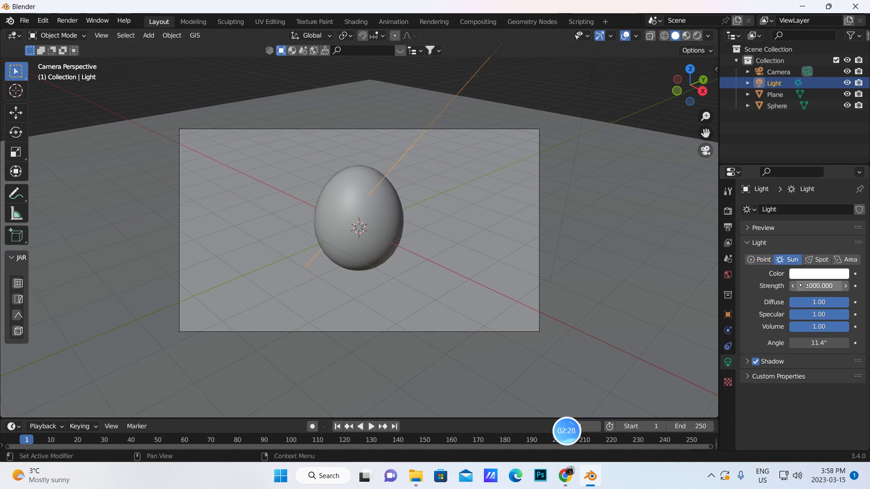
pyautogui.click(697, 36)
pyautogui.click(796, 286)
pyautogui.press('BackSpace')
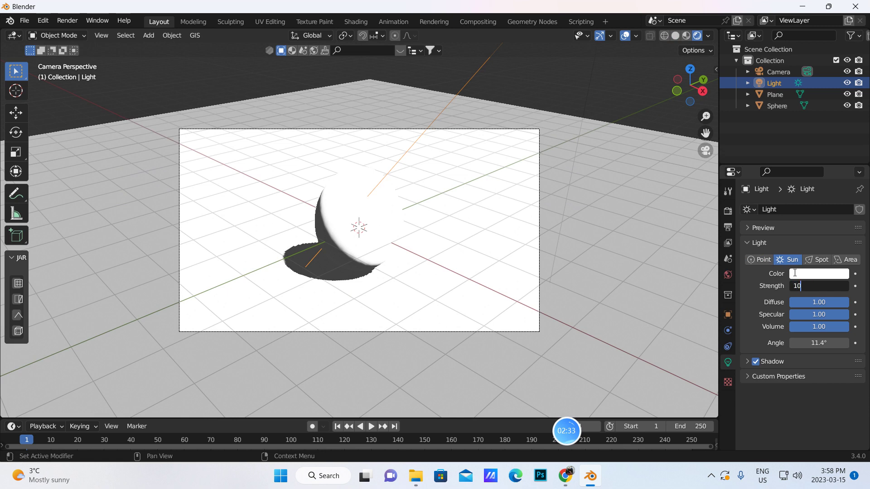
pyautogui.write('10')
pyautogui.press('Return')
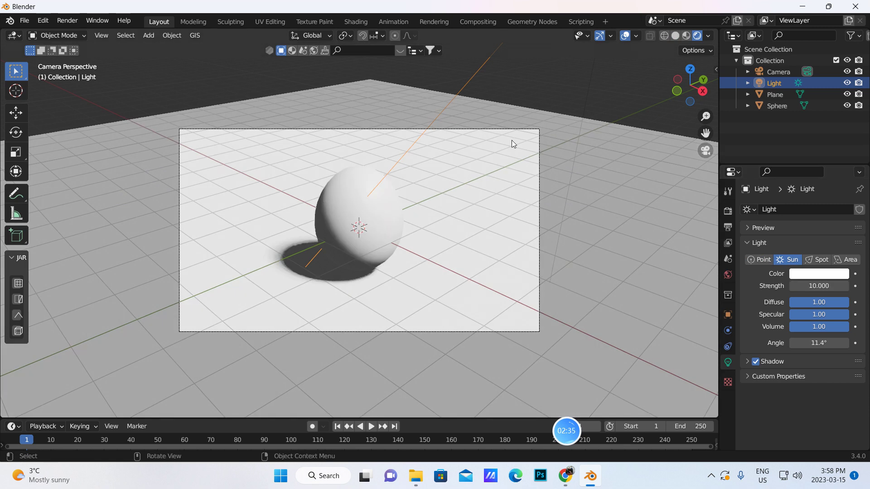
# Create a new material for the egg in the Shading workspace and show the rendered camera view above an enlarged node editor
pyautogui.click(357, 210)
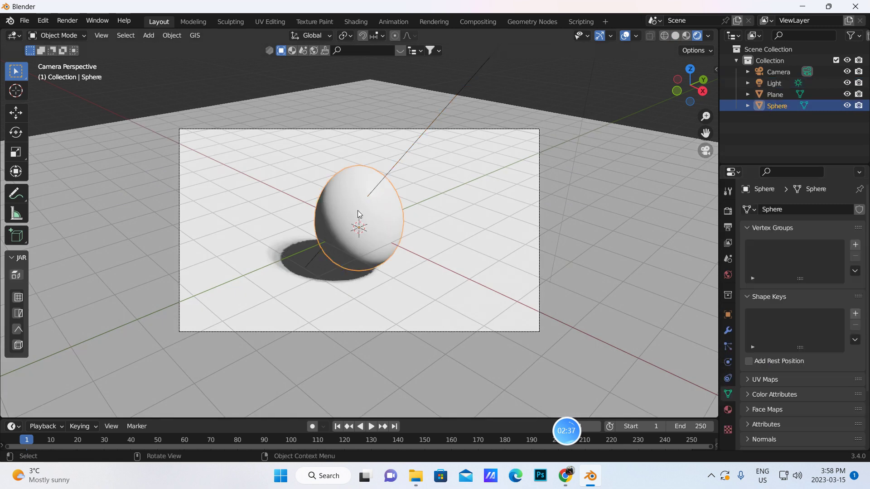
pyautogui.click(351, 24)
pyautogui.click(444, 276)
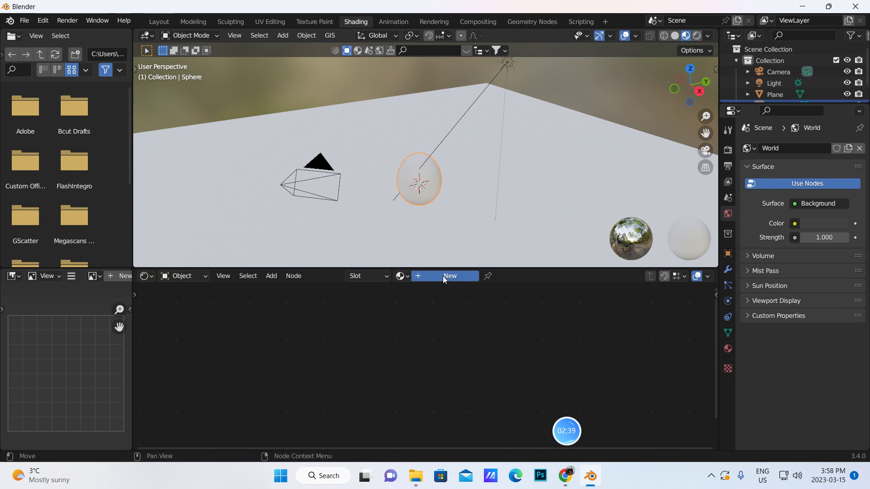
pyautogui.moveTo(361, 268); pyautogui.dragTo(362, 217)
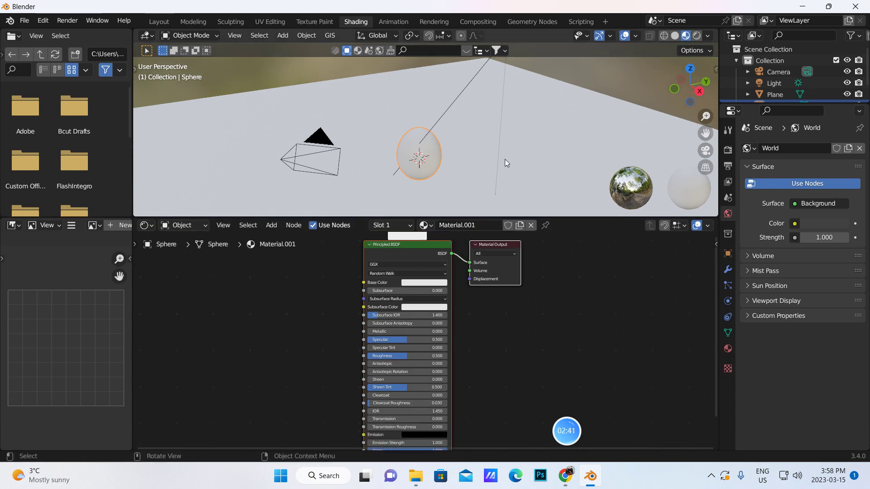
pyautogui.click(705, 151)
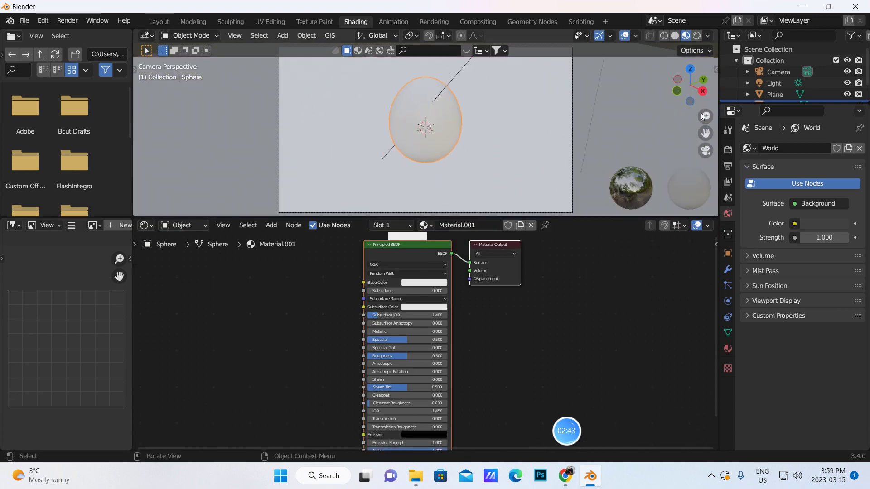
pyautogui.click(697, 37)
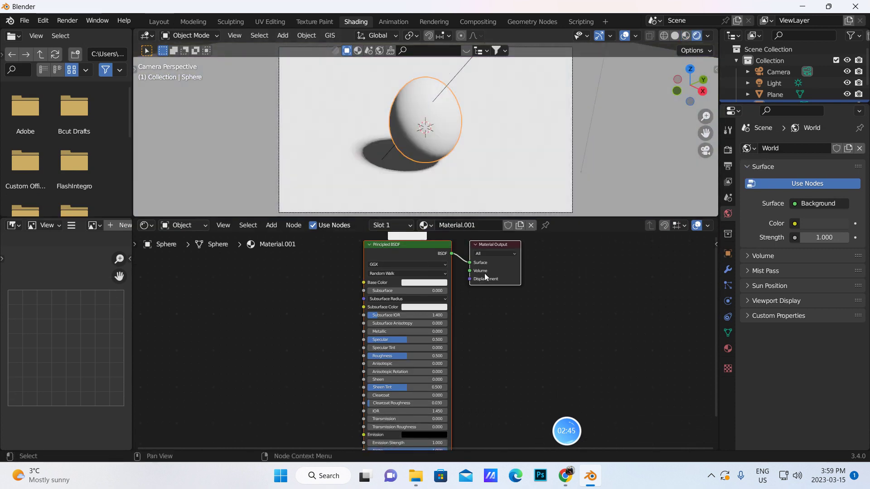
# Rename the egg's new material to "egg"
pyautogui.click(486, 225)
pyautogui.press('BackSpace')
pyautogui.press('Return')
# Spread out the egg material's nodes by moving the Principled BSDF lower and well away from the Material Output
pyautogui.moveTo(567, 300); pyautogui.dragTo(623, 319, button='middle')
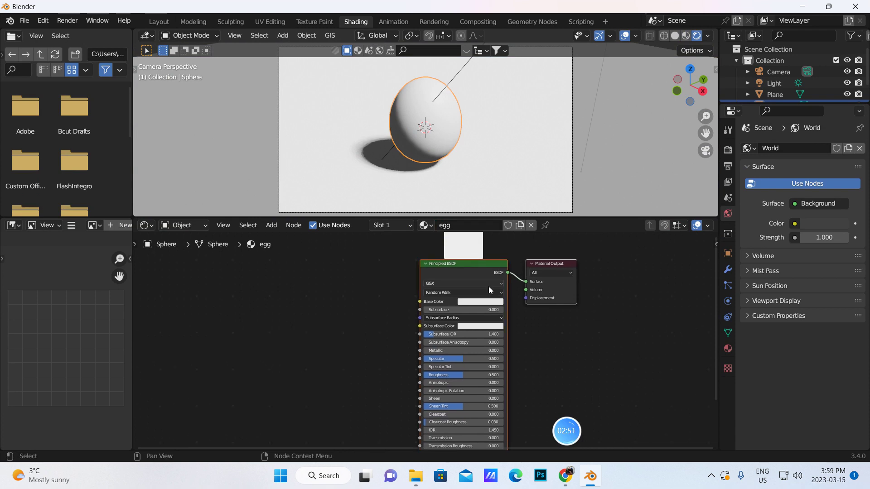
pyautogui.click(452, 273)
pyautogui.moveTo(450, 272); pyautogui.dragTo(200, 413)
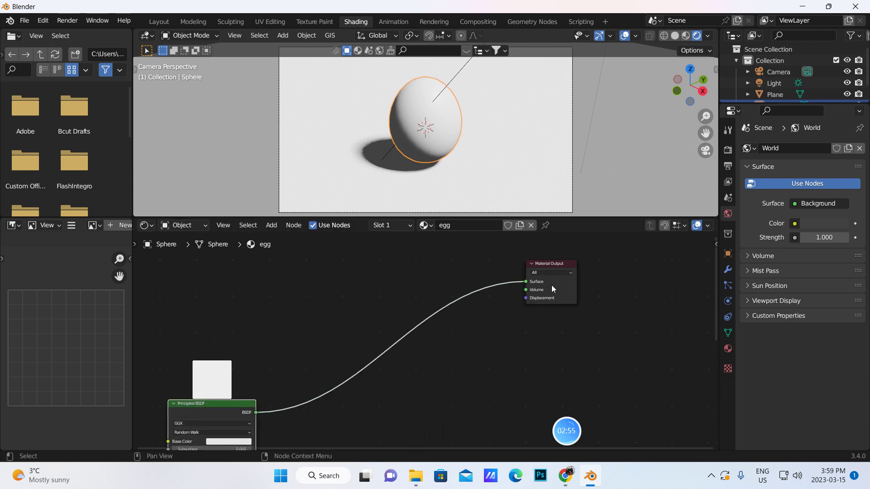
pyautogui.moveTo(553, 286); pyautogui.dragTo(587, 272)
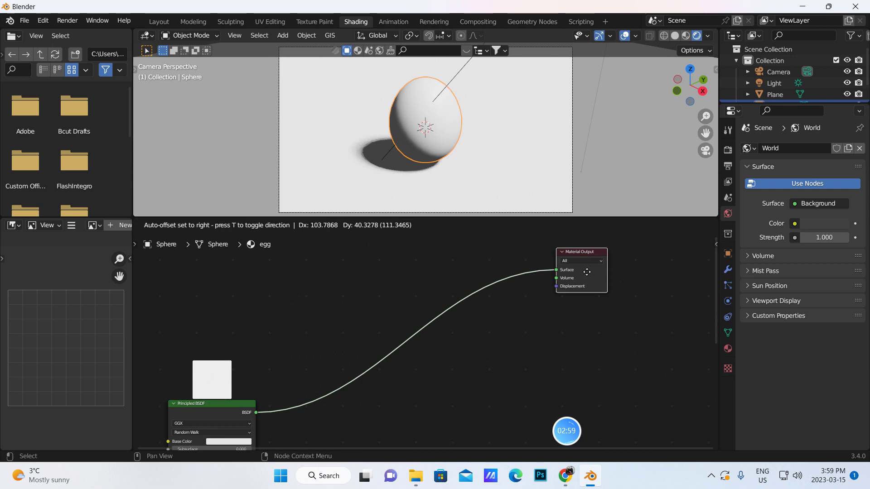
pyautogui.moveTo(587, 272); pyautogui.dragTo(593, 268)
pyautogui.moveTo(201, 418); pyautogui.dragTo(356, 359)
pyautogui.moveTo(285, 355); pyautogui.dragTo(398, 335, button='middle')
pyautogui.scroll(5, 477, 99)
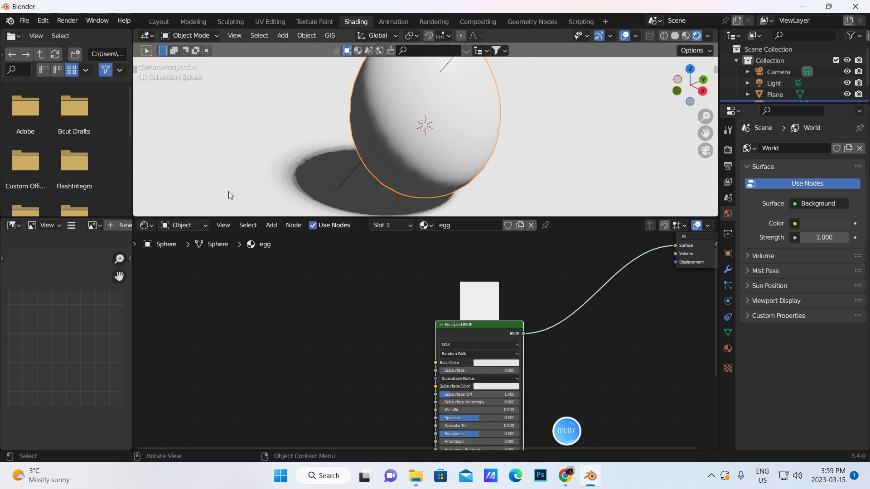
# Add a Voronoi Texture node before the Principled BSDF and connect its Distance output to the Material Output's Surface
pyautogui.click(273, 226)
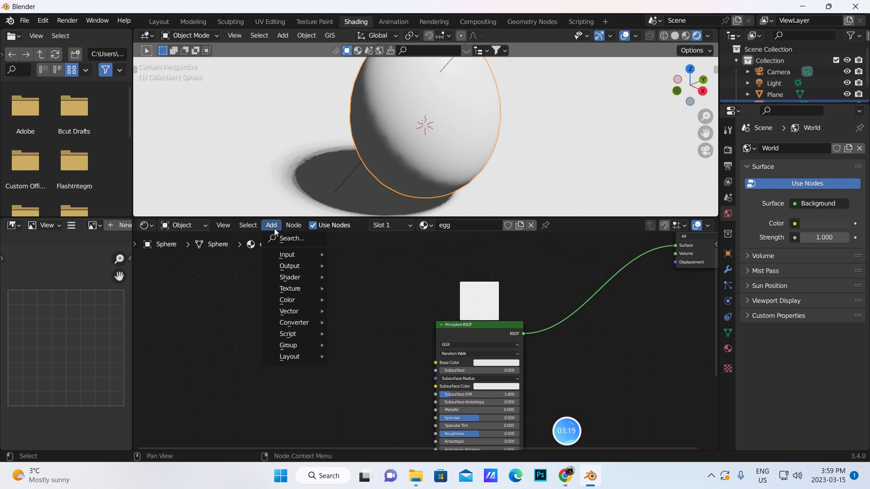
pyautogui.click(284, 239)
pyautogui.write('vor')
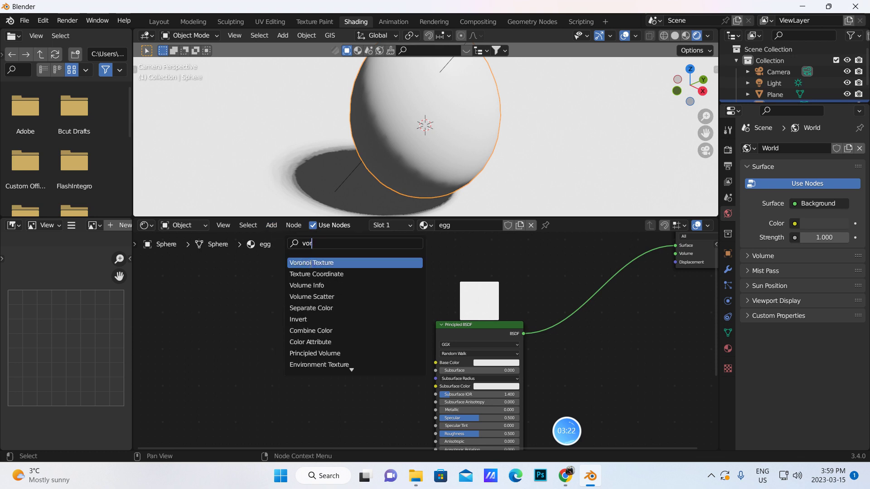
pyautogui.click(310, 263)
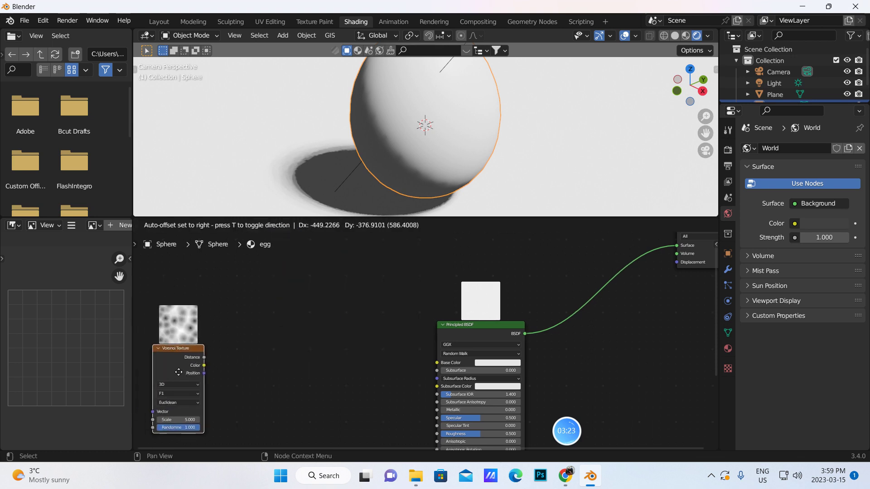
pyautogui.click(201, 366)
pyautogui.press('Home')
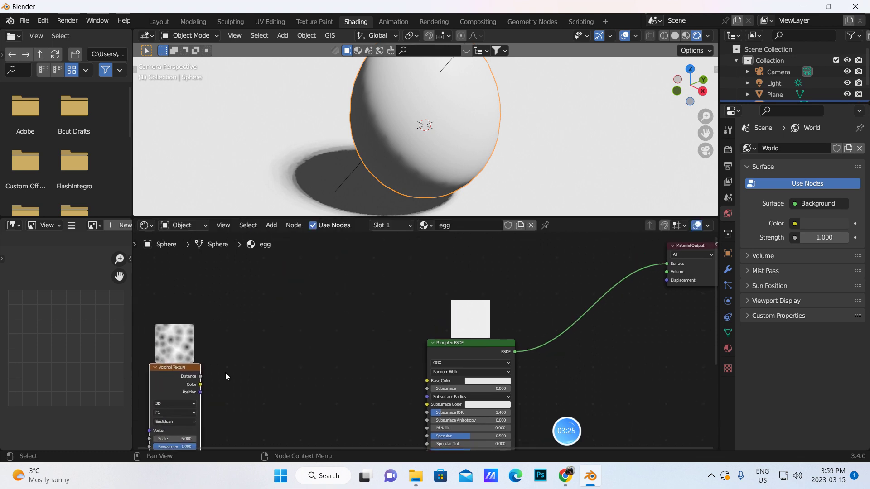
pyautogui.moveTo(200, 376); pyautogui.dragTo(667, 276)
pyautogui.moveTo(375, 386); pyautogui.dragTo(392, 367, button='middle')
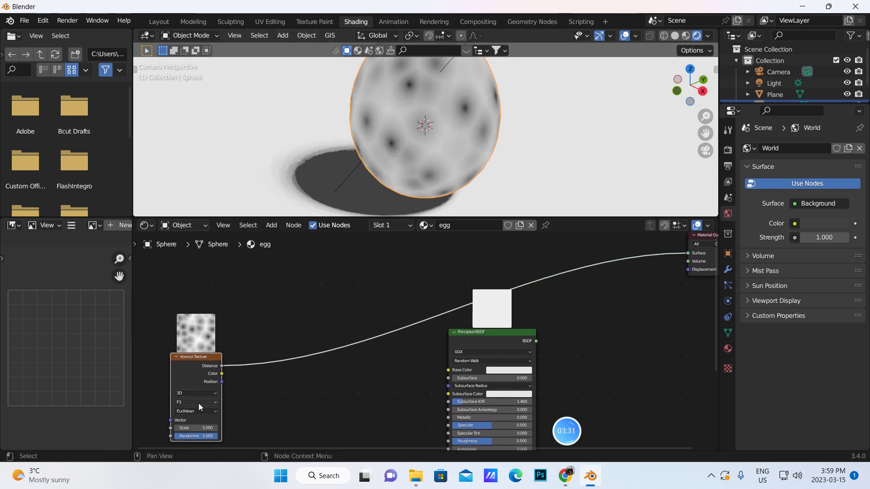
# Set the Voronoi Texture's scale to 200 and check the fine pattern on the egg
pyautogui.click(203, 427)
pyautogui.write('200')
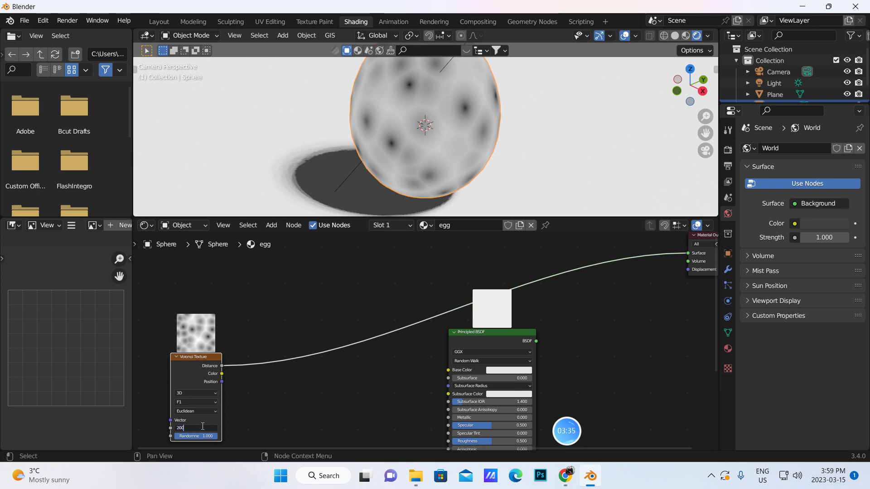
pyautogui.press('Return')
pyautogui.scroll(2, 467, 129)
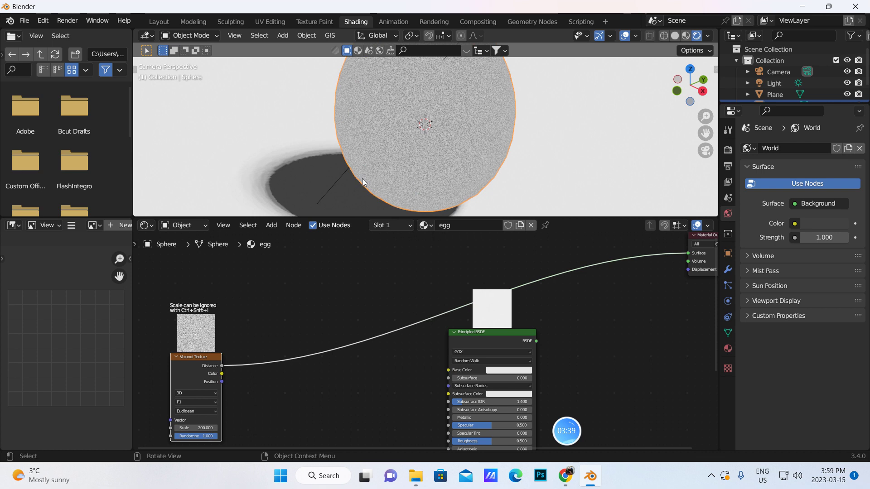
# Insert a ColorRamp node on the link between the Voronoi Texture and the Material Output
pyautogui.click(271, 225)
pyautogui.click(284, 236)
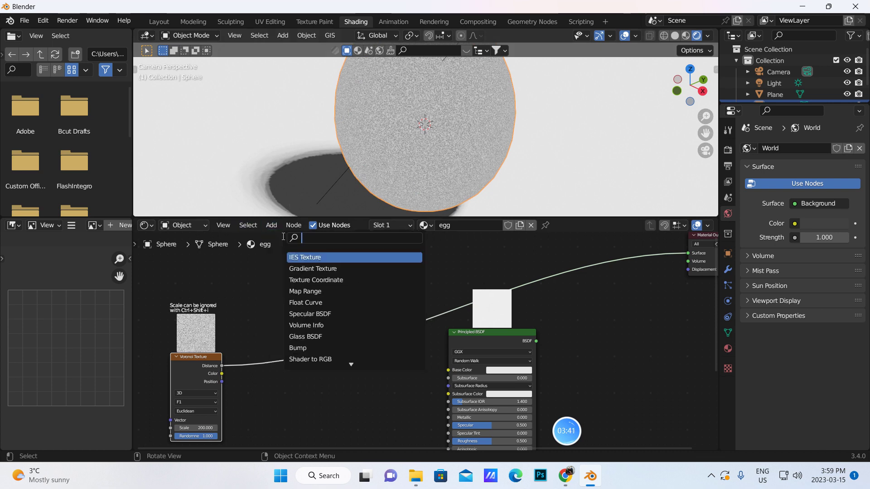
pyautogui.write('color')
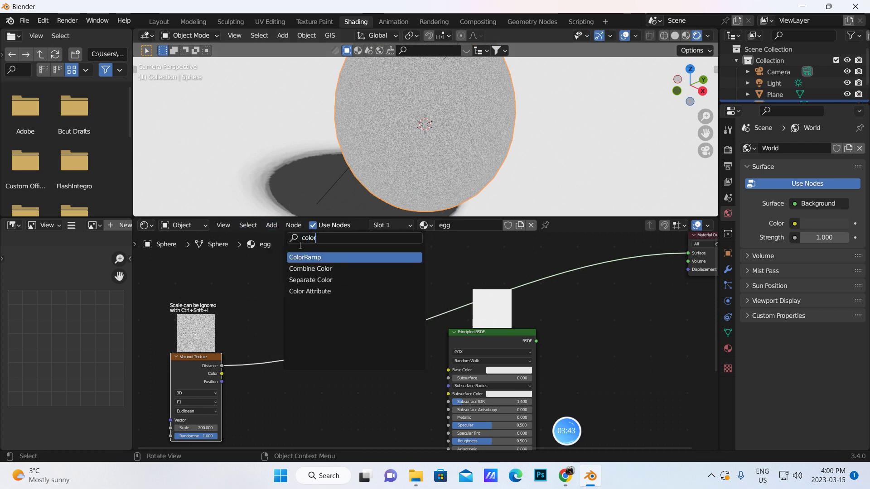
pyautogui.click(302, 257)
pyautogui.click(274, 362)
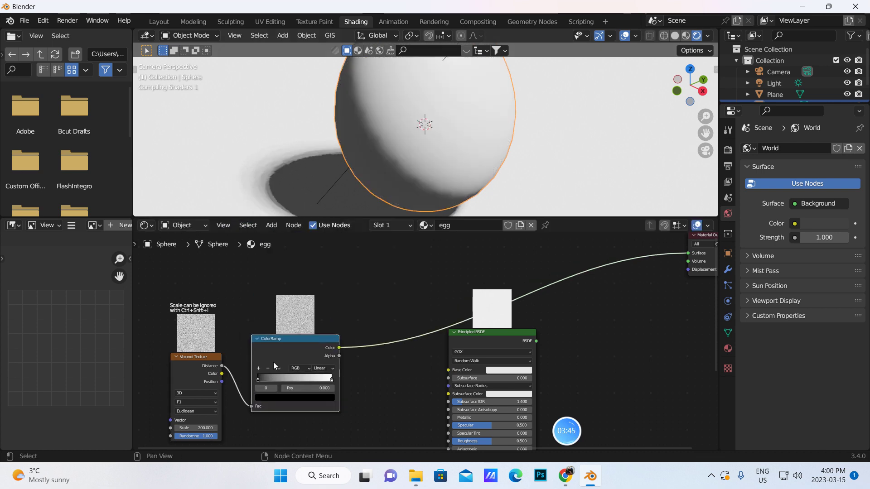
# Set the ColorRamp's first color stop to hex 633135
pyautogui.click(267, 398)
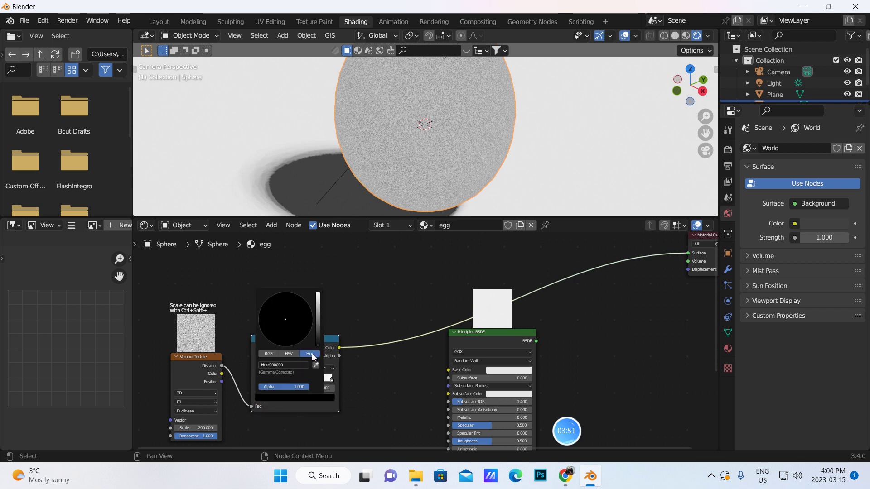
pyautogui.click(280, 364)
pyautogui.press('BackSpace')
pyautogui.write('633135')
pyautogui.press('Return')
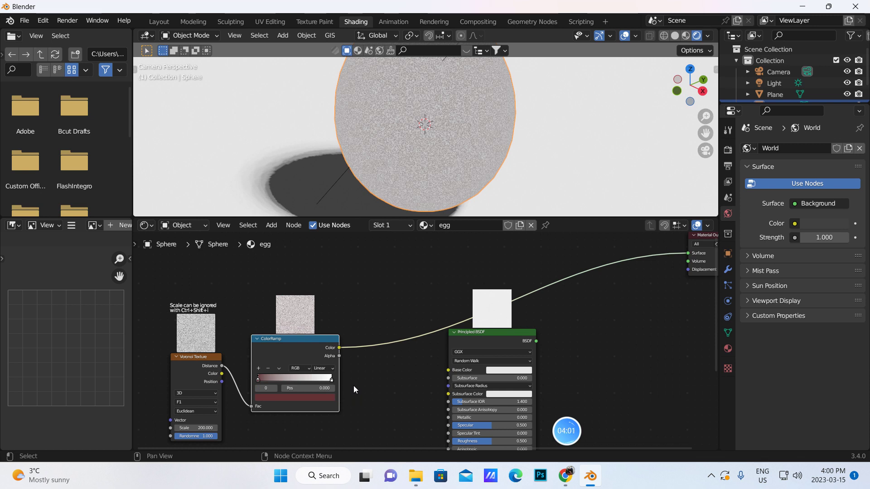
# Set the ColorRamp's last color stop, at position 1.000, to hex A55224
pyautogui.click(332, 380)
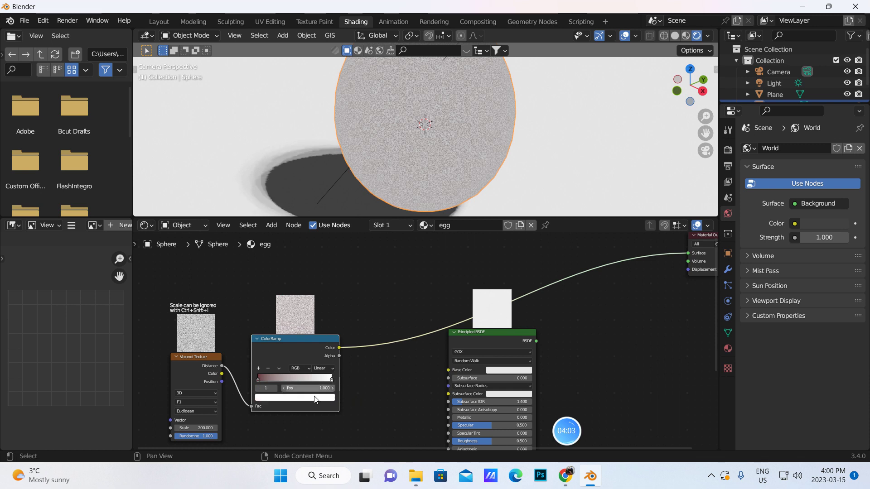
pyautogui.click(304, 399)
pyautogui.click(294, 364)
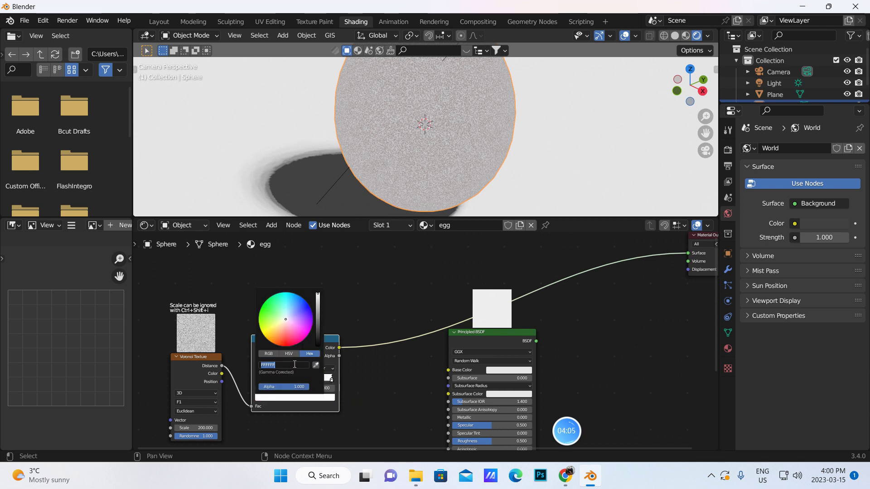
pyautogui.press('BackSpace')
pyautogui.write('a55224')
pyautogui.press('Return')
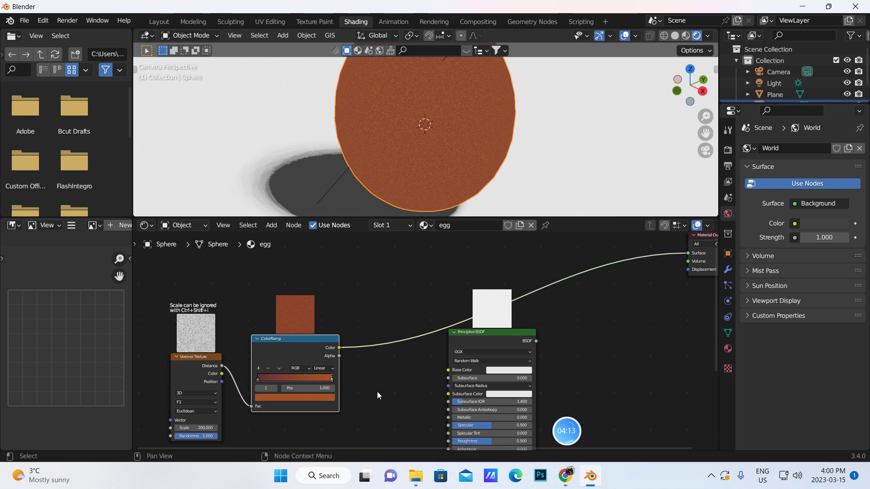
# Insert the Principled BSDF between the ColorRamp and the Material Output so the ramp color feeds its Base Color
pyautogui.scroll(1, 377, 391)
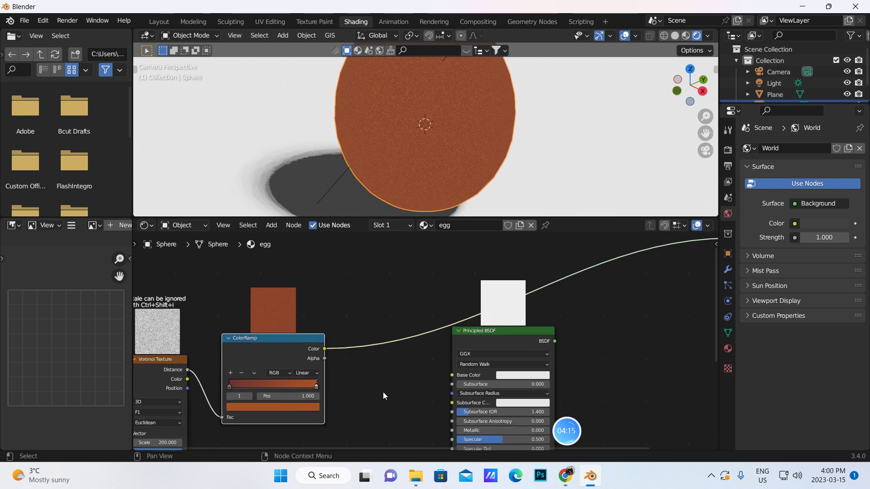
pyautogui.click(500, 342)
pyautogui.moveTo(507, 342); pyautogui.dragTo(429, 299)
pyautogui.moveTo(507, 342); pyautogui.dragTo(412, 398, button='middle')
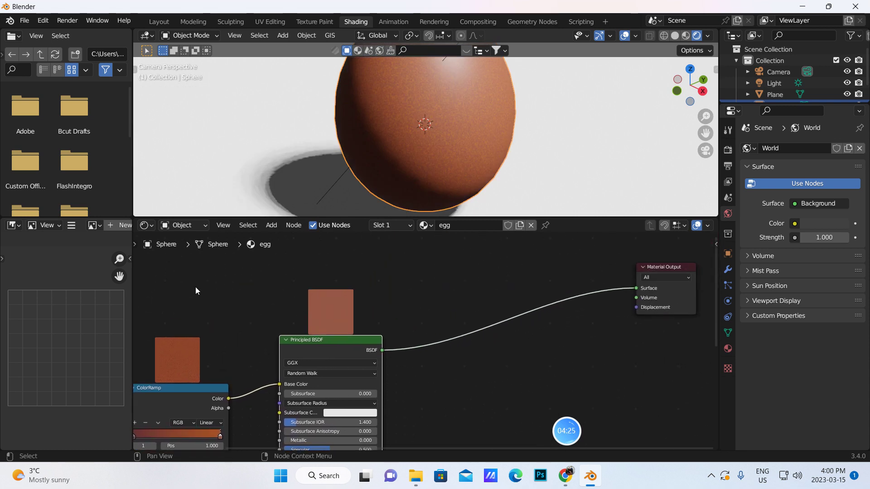
# Insert a Shader to RGB node on the link between the Principled BSDF and the Material Output
pyautogui.click(270, 226)
pyautogui.click(289, 239)
pyautogui.write('shader')
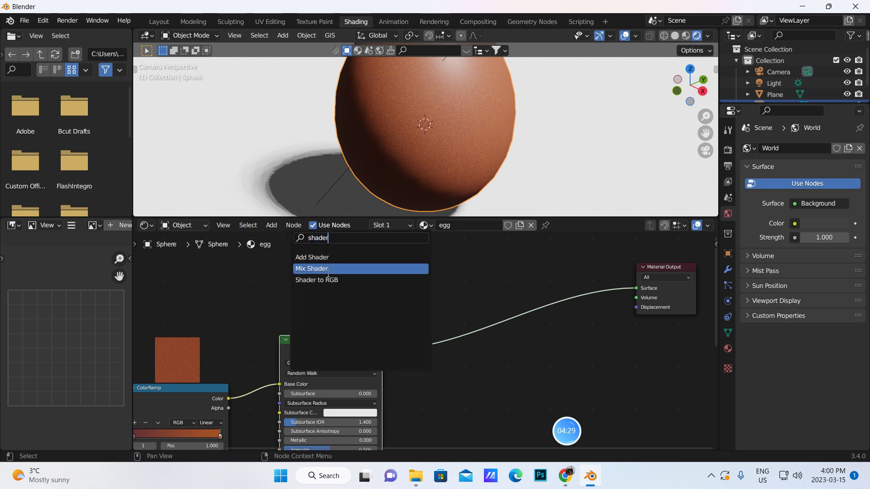
pyautogui.click(316, 280)
pyautogui.click(467, 380)
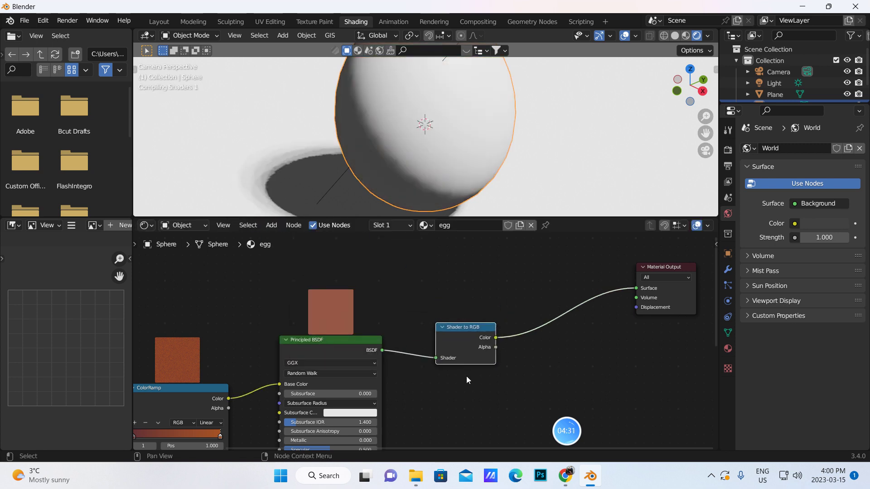
pyautogui.moveTo(498, 392); pyautogui.dragTo(436, 407, button='middle')
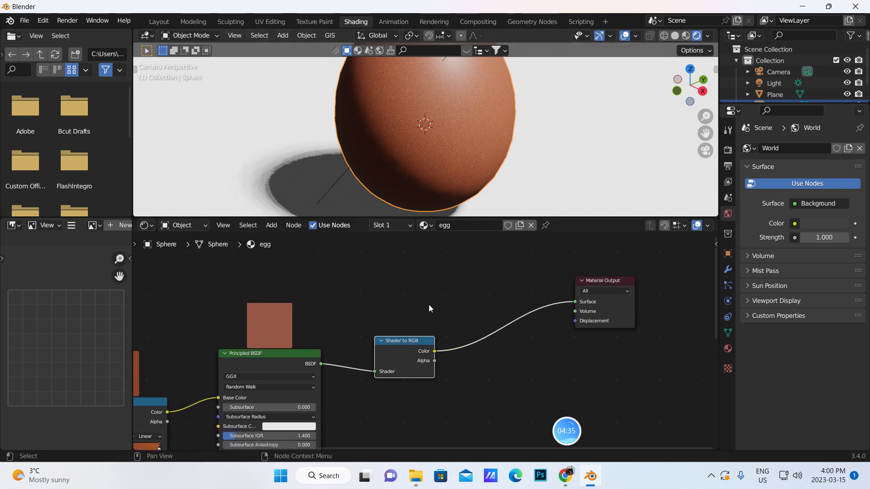
# Insert a Mix node between the Shader to RGB node and the Material Output, and set its data type to Color
pyautogui.click(271, 225)
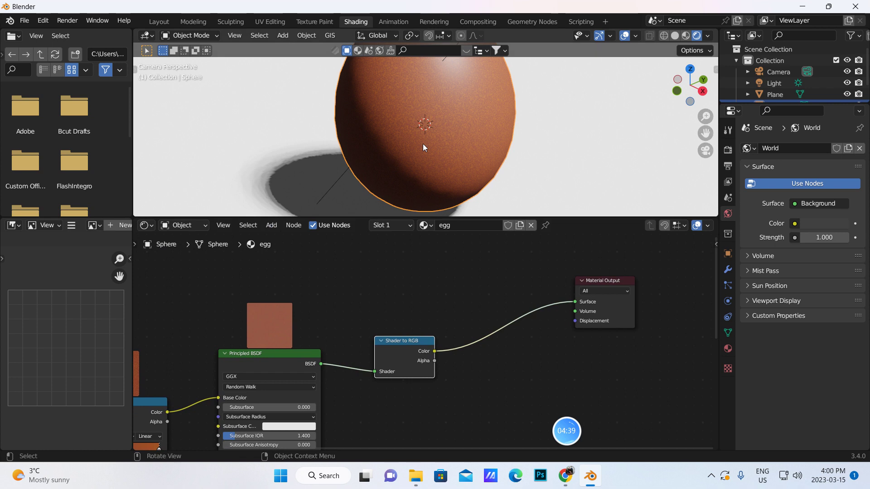
pyautogui.click(267, 229)
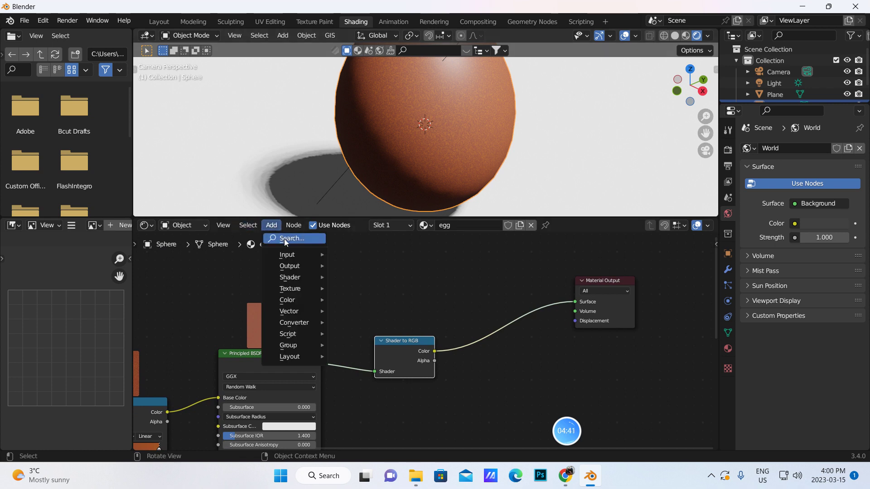
pyautogui.click(286, 239)
pyautogui.write('mix')
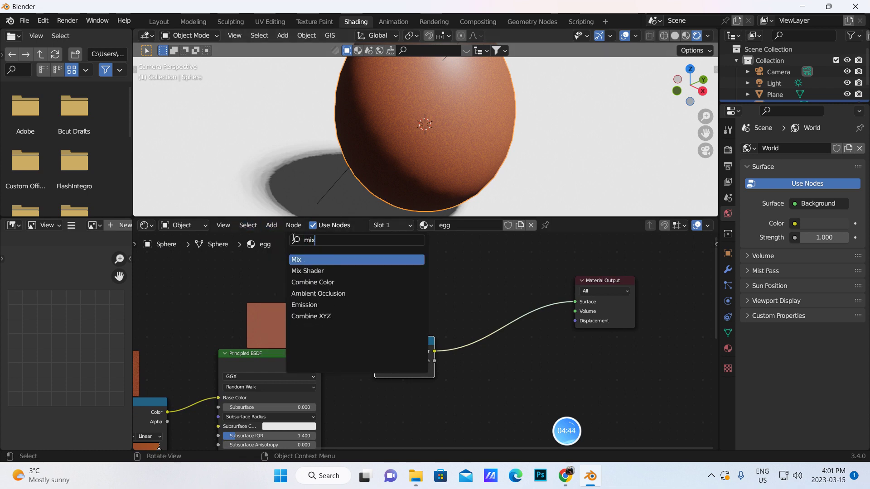
pyautogui.click(299, 259)
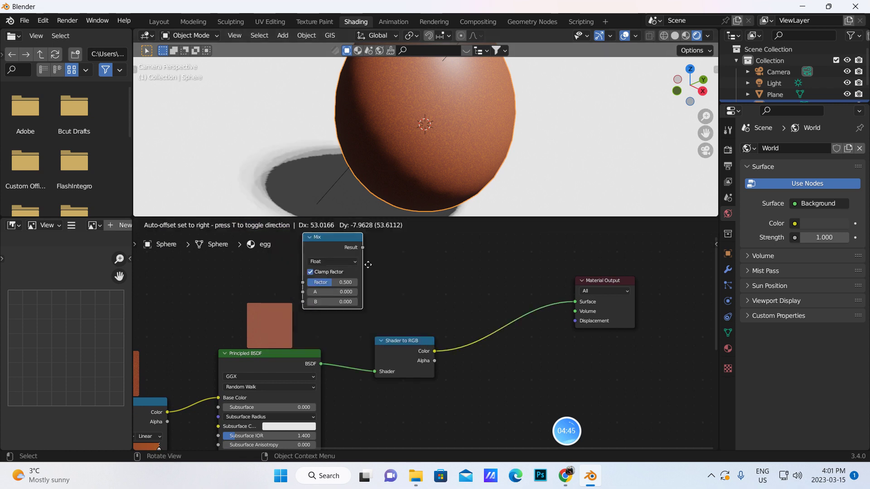
pyautogui.click(505, 324)
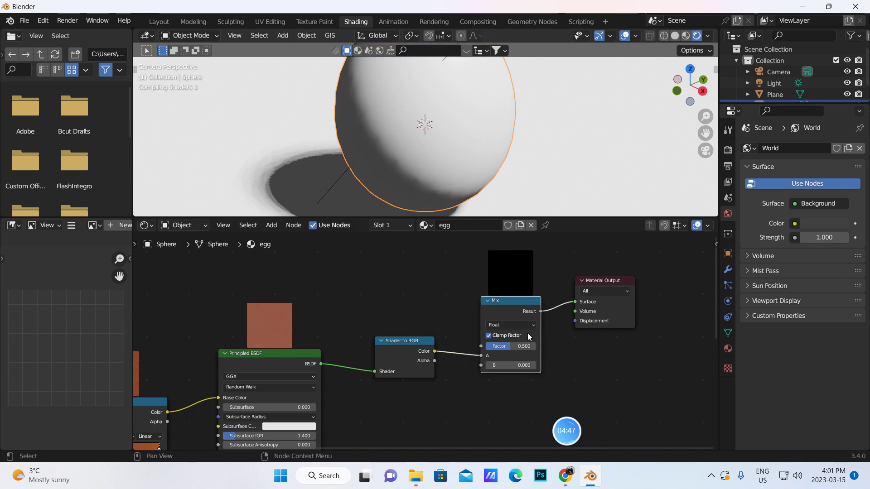
pyautogui.click(534, 325)
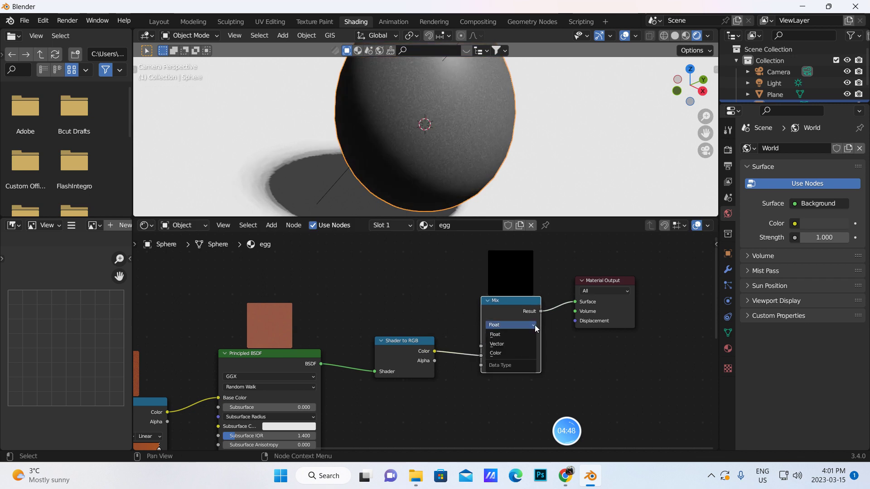
pyautogui.click(498, 353)
# Connect the Shader to RGB color to the Mix node's B input and the Mix result to the Material Output's Surface
pyautogui.moveTo(556, 343); pyautogui.dragTo(575, 328, button='middle')
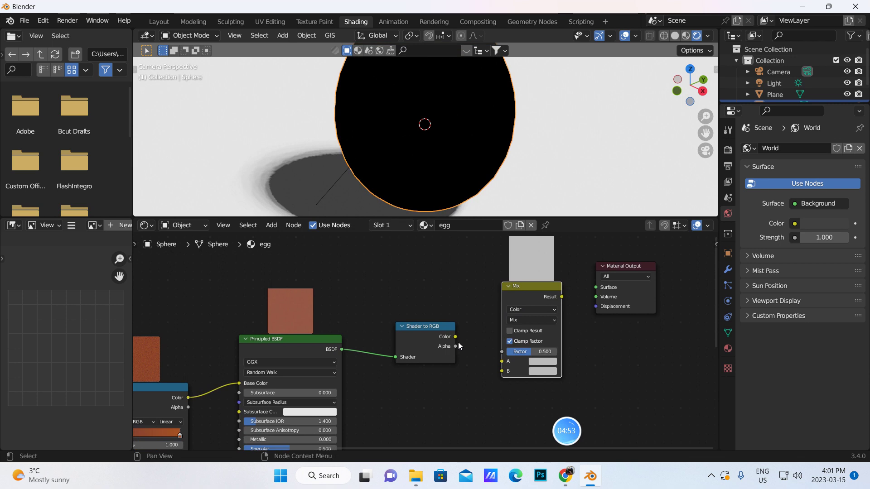
pyautogui.moveTo(455, 336); pyautogui.dragTo(501, 371)
pyautogui.moveTo(423, 338); pyautogui.dragTo(438, 392)
pyautogui.moveTo(447, 331)
pyautogui.mouseDown(button='middle')
pyautogui.moveTo(453, 369)
pyautogui.moveTo(456, 346)
pyautogui.mouseUp(button='middle')
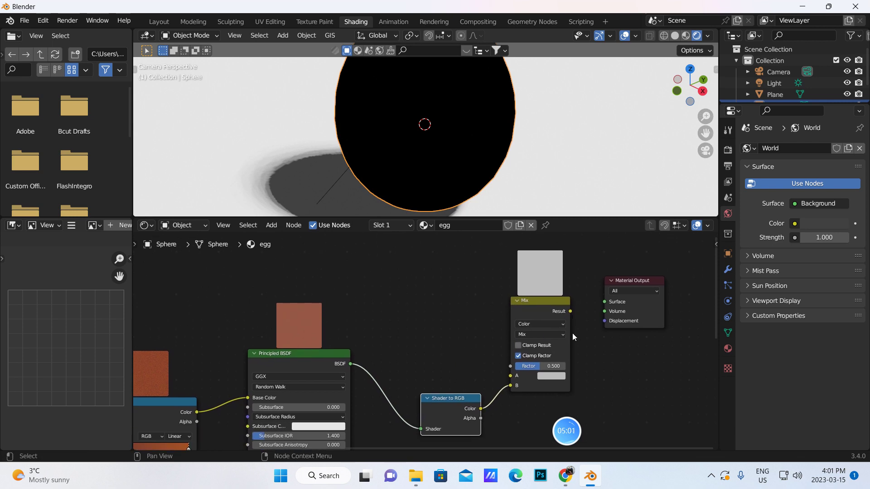
pyautogui.moveTo(571, 311); pyautogui.dragTo(607, 301)
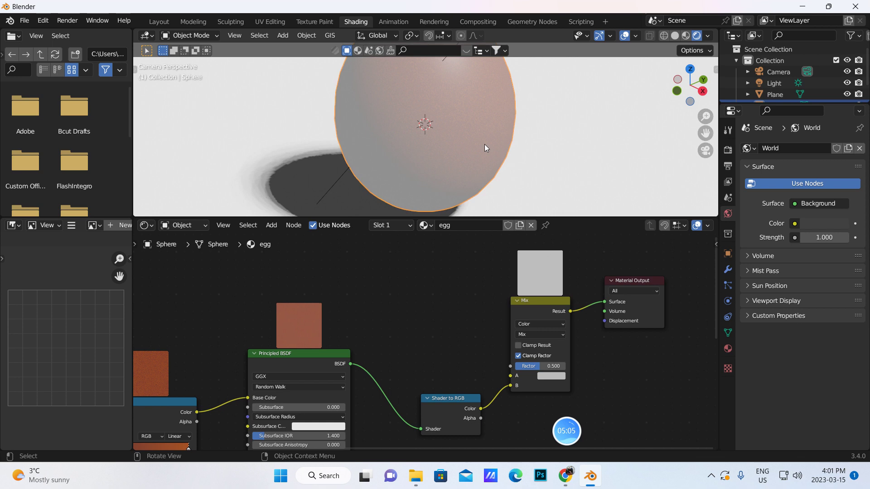
pyautogui.scroll(1, 480, 140)
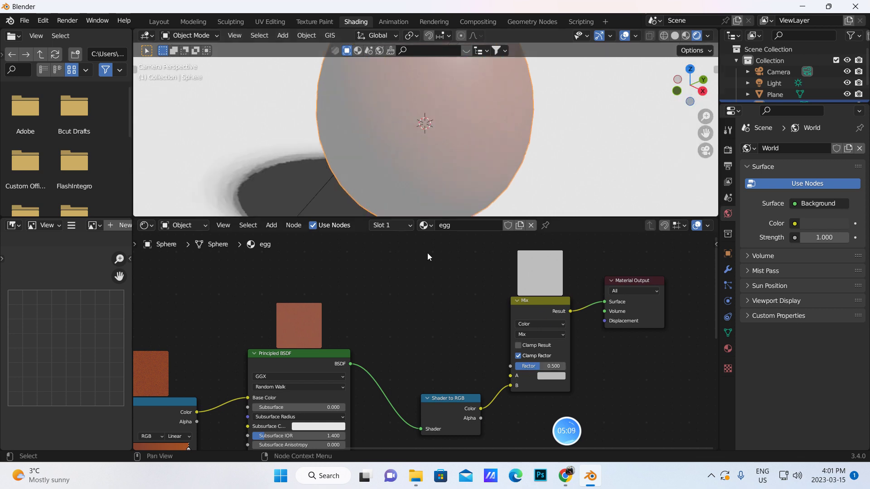
# Add a Diffuse BSDF node above the Principled BSDF and connect it to the Material Output's Surface in place of the Mix result
pyautogui.moveTo(604, 302); pyautogui.dragTo(546, 336)
pyautogui.moveTo(430, 300); pyautogui.dragTo(472, 342, button='middle')
pyautogui.click(271, 225)
pyautogui.click(276, 237)
pyautogui.write('di')
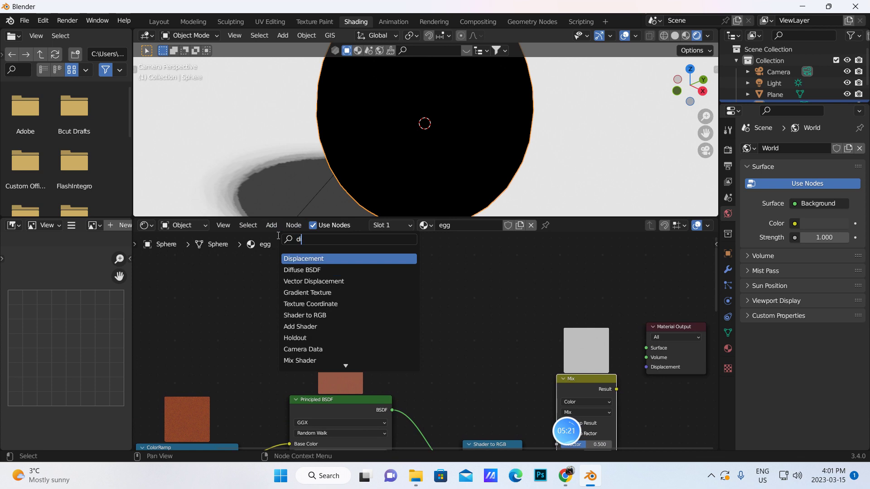
pyautogui.write('ffu')
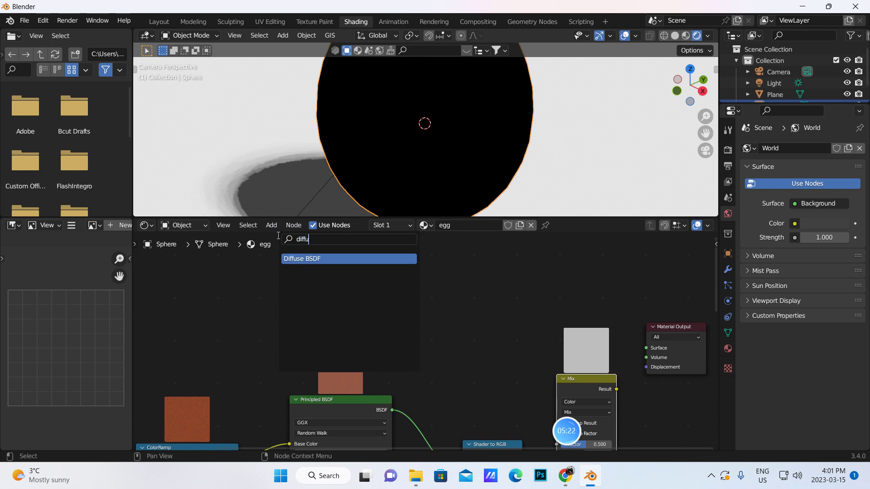
pyautogui.click(305, 258)
pyautogui.click(240, 289)
pyautogui.moveTo(269, 291); pyautogui.dragTo(649, 347)
pyautogui.scroll(-5, 456, 129)
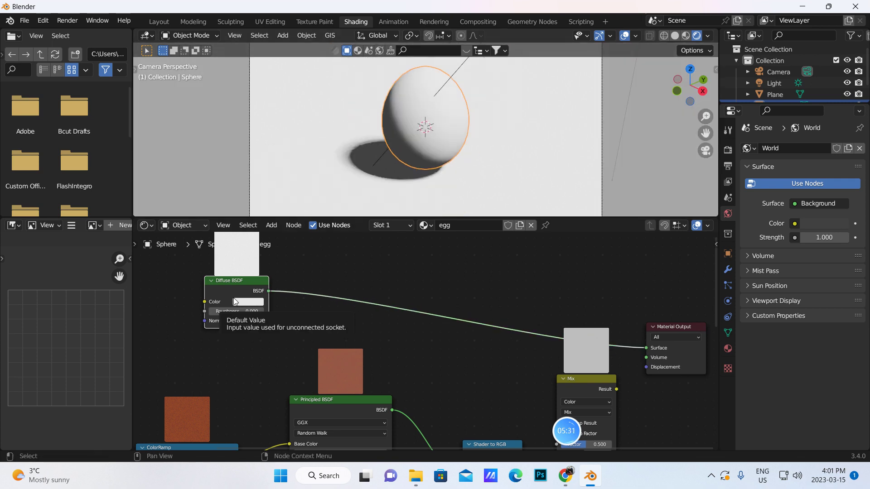
# Insert a Shader to RGB node on the link between the Diffuse BSDF and the Material Output
pyautogui.click(271, 225)
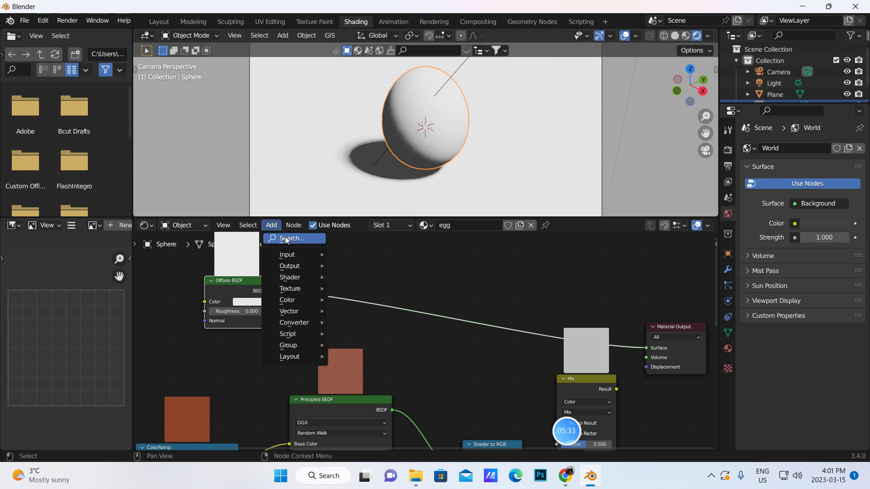
pyautogui.click(286, 237)
pyautogui.write('shader')
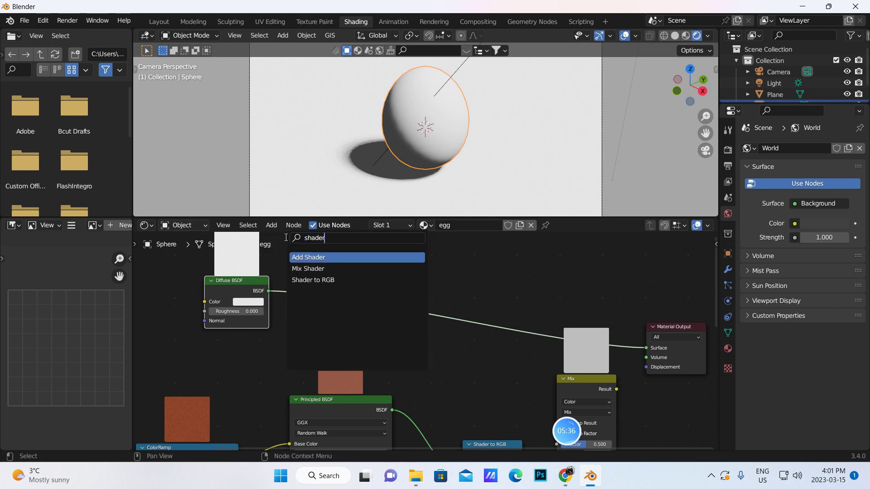
pyautogui.click(318, 280)
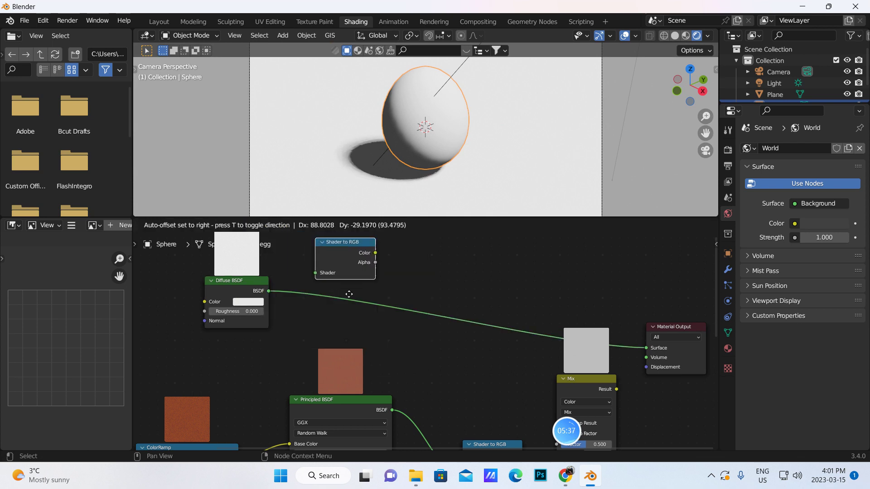
pyautogui.click(350, 325)
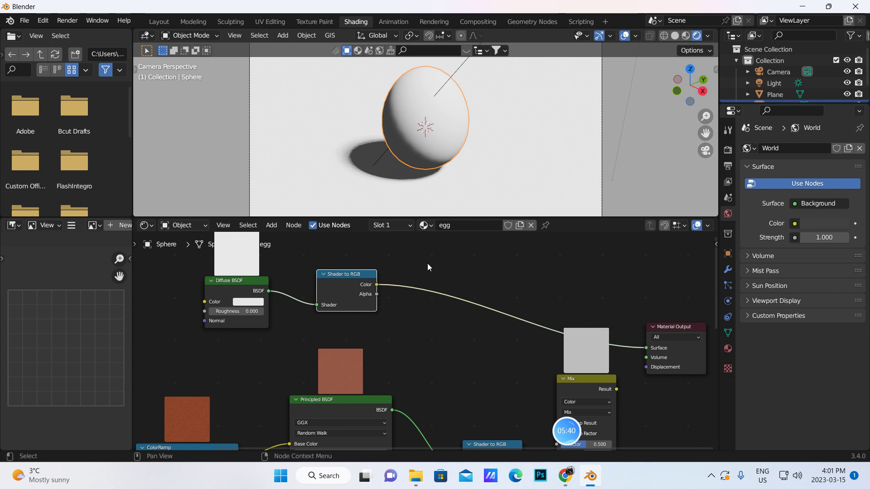
# Insert a ColorRamp between the Diffuse branch's Shader to RGB node and the Material Output, with Constant interpolation
pyautogui.click(272, 225)
pyautogui.click(281, 240)
pyautogui.write('co')
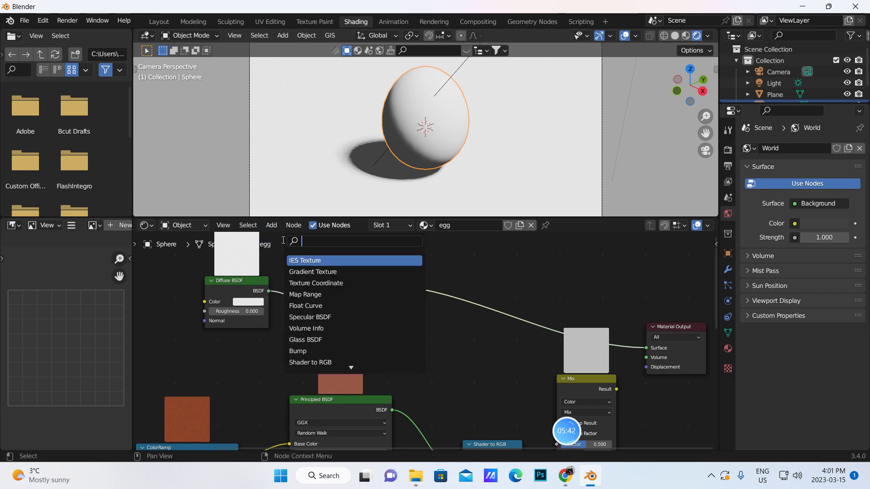
pyautogui.write('lo')
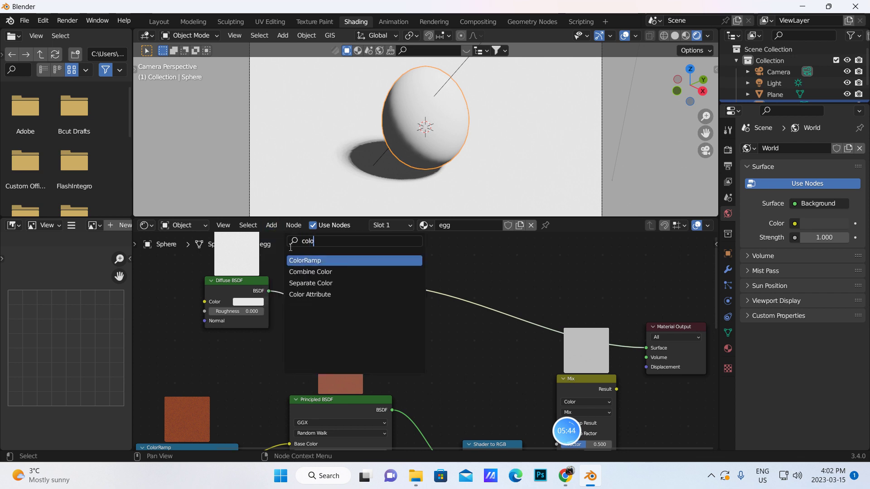
pyautogui.press('Return')
pyautogui.click(436, 269)
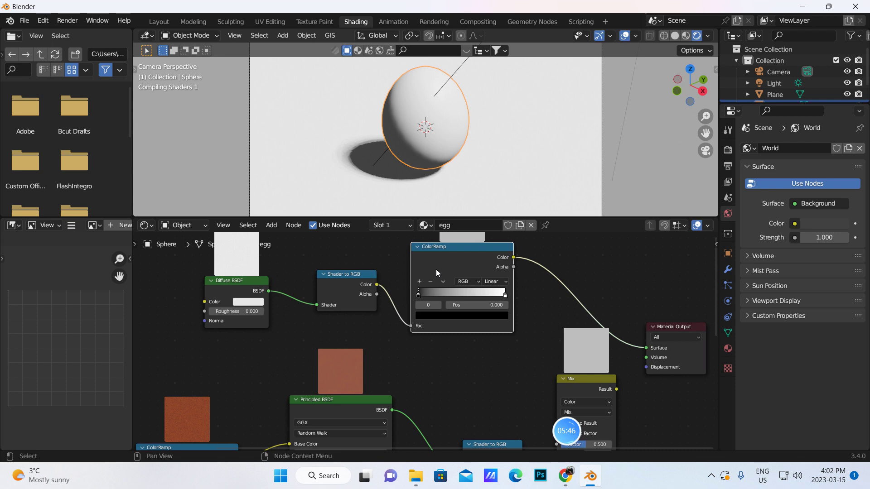
pyautogui.click(508, 282)
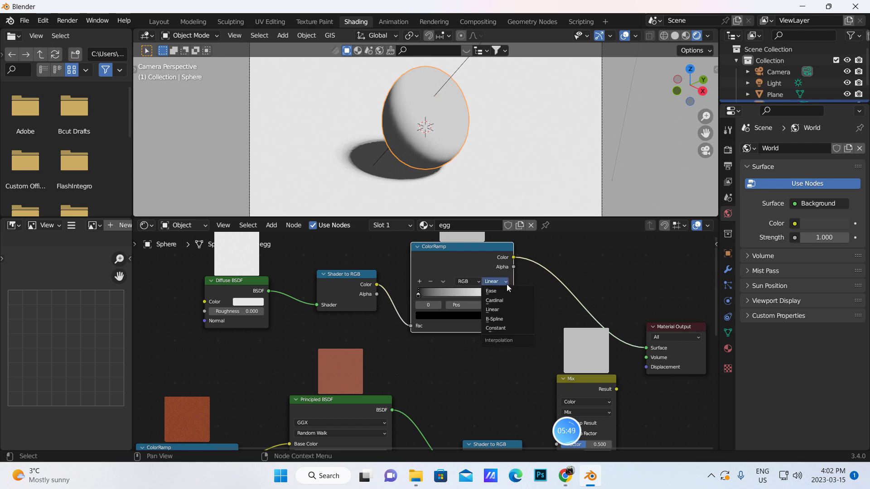
pyautogui.click(494, 328)
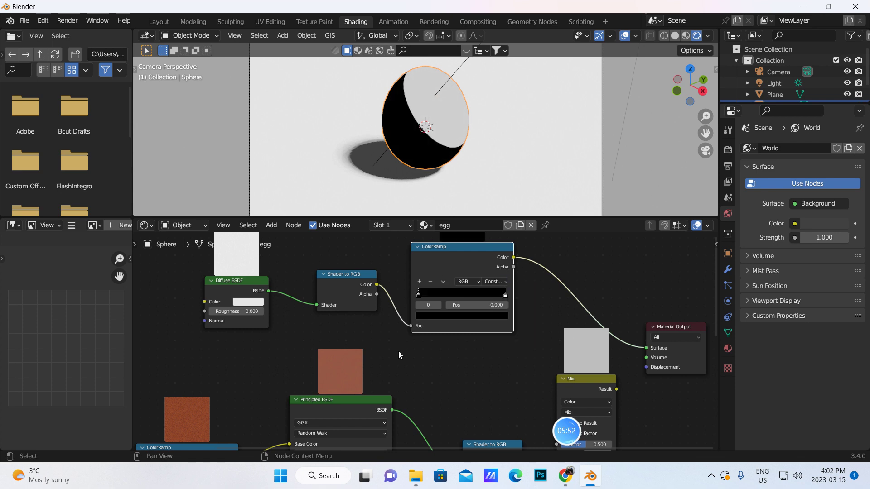
# Set the position of the new ColorRamp's white stop to 0.091
pyautogui.click(506, 295)
pyautogui.click(496, 306)
pyautogui.press('BackSpace')
pyautogui.write('0.09+1')
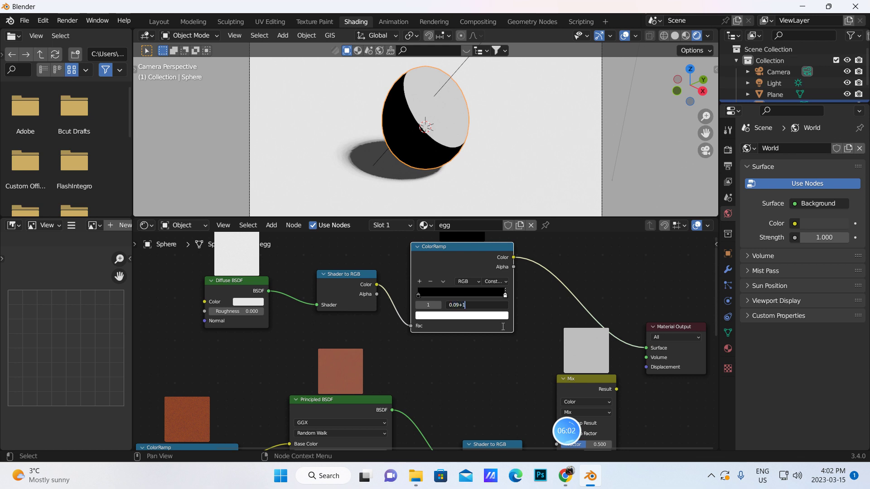
pyautogui.press('BackSpace')
pyautogui.press('BackSpace')
pyautogui.press('BackSpace')
pyautogui.write('91')
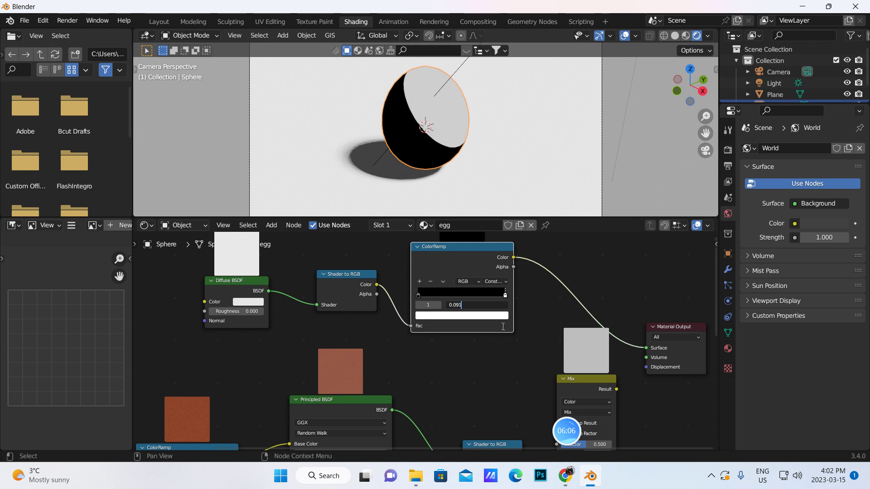
pyautogui.press('Return')
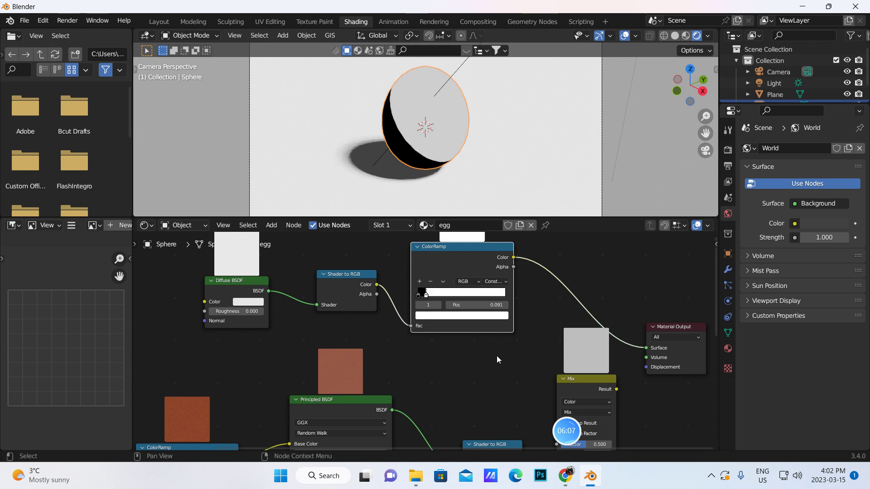
# Set the color of the ColorRamp stop at position 0.091 to hex FB813B
pyautogui.click(476, 318)
pyautogui.click(455, 277)
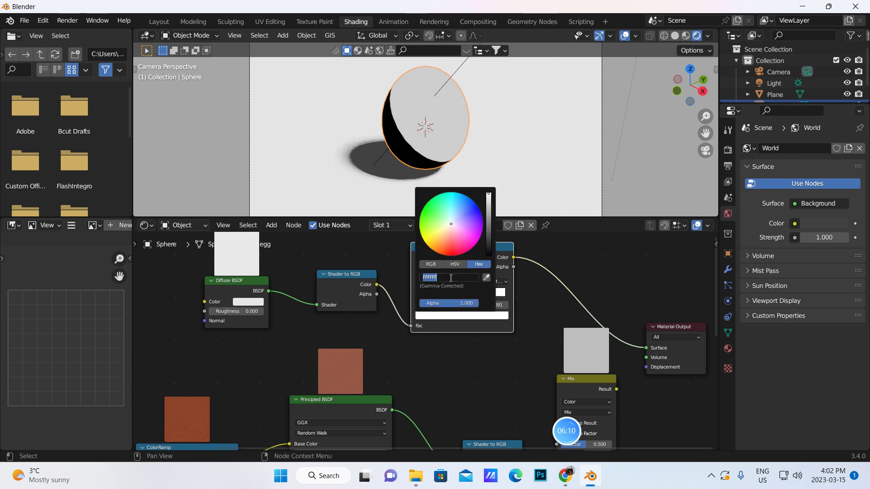
pyautogui.press('BackSpace')
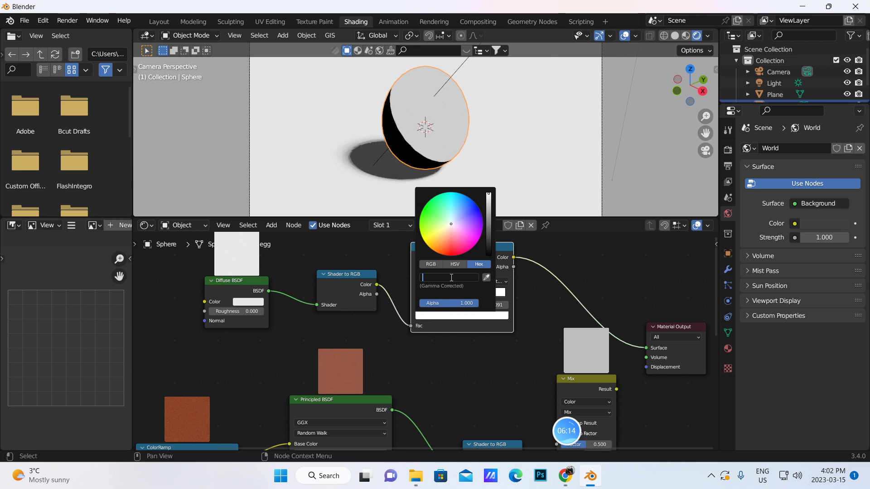
pyautogui.write('fb813b')
pyautogui.press('Return')
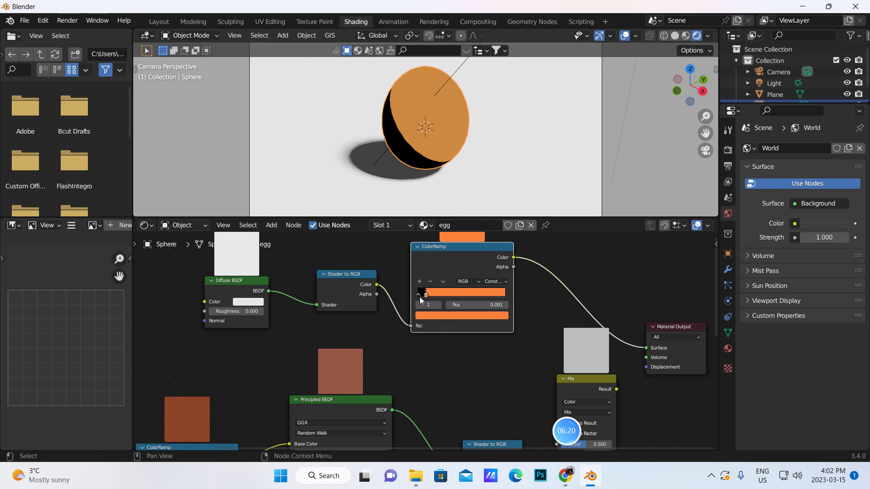
# Set the color of the same ColorRamp's first stop, at position 0.000, to hex 80421E
pyautogui.click(417, 295)
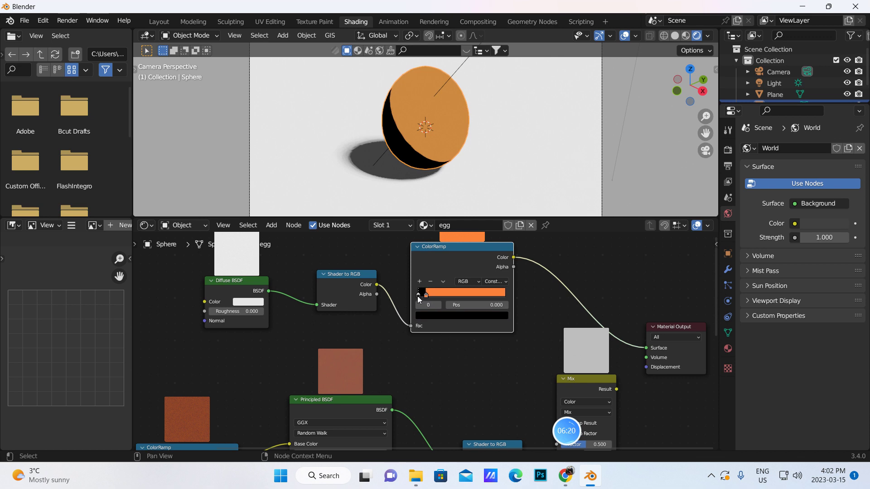
pyautogui.click(457, 315)
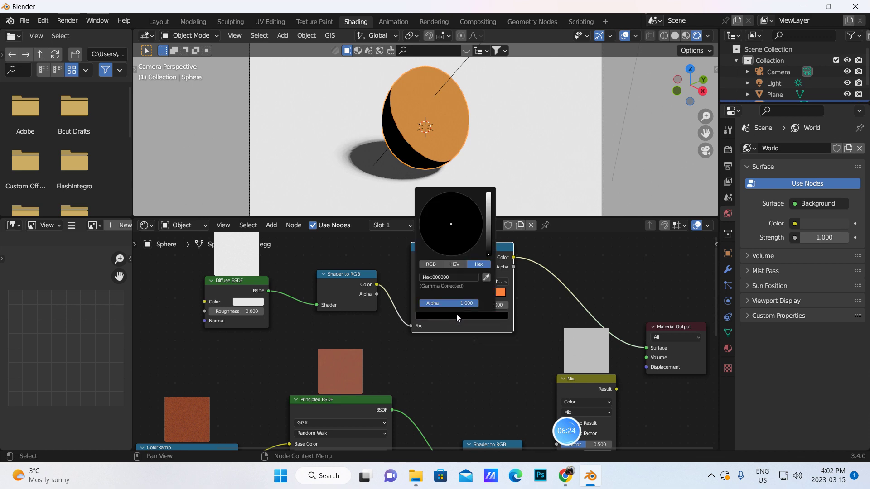
pyautogui.click(455, 277)
pyautogui.write('80421E')
pyautogui.press('Return')
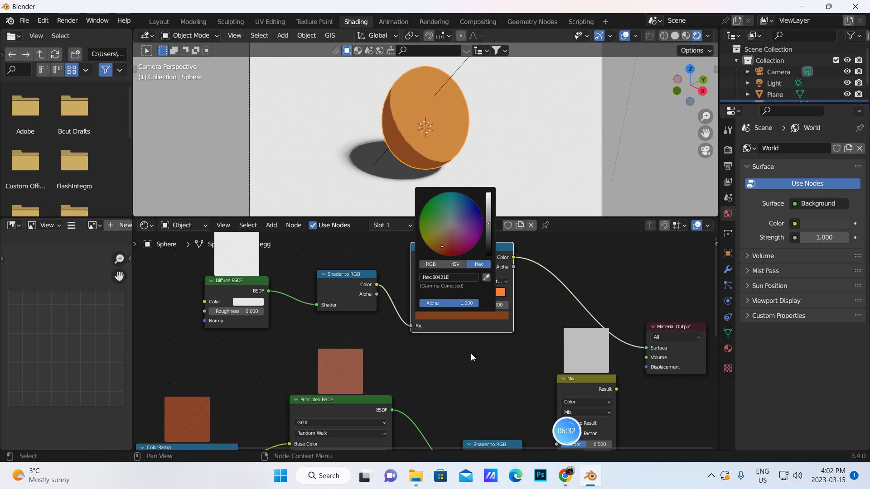
pyautogui.click(479, 353)
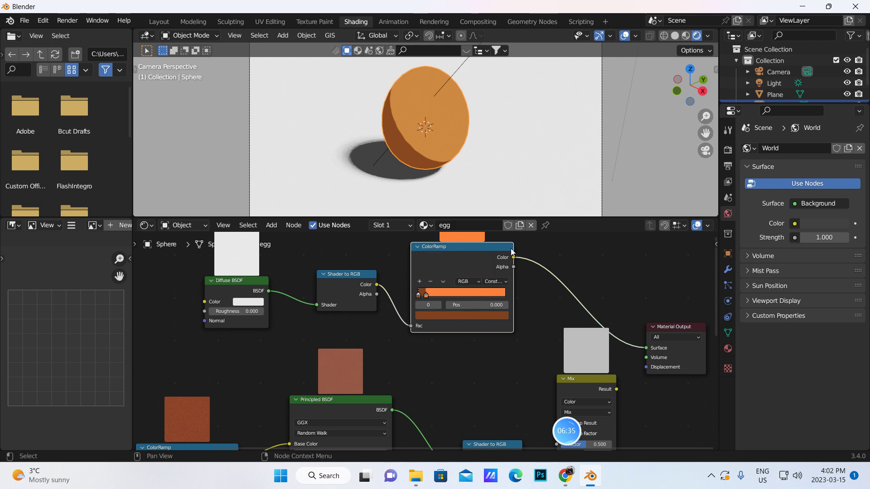
# Reroute the Diffuse branch's ColorRamp color from the Material Output to the Mix node's A input, and set the Mix Factor to 0.95
pyautogui.moveTo(534, 291); pyautogui.dragTo(486, 253, button='middle')
pyautogui.scroll(2, 489, 149)
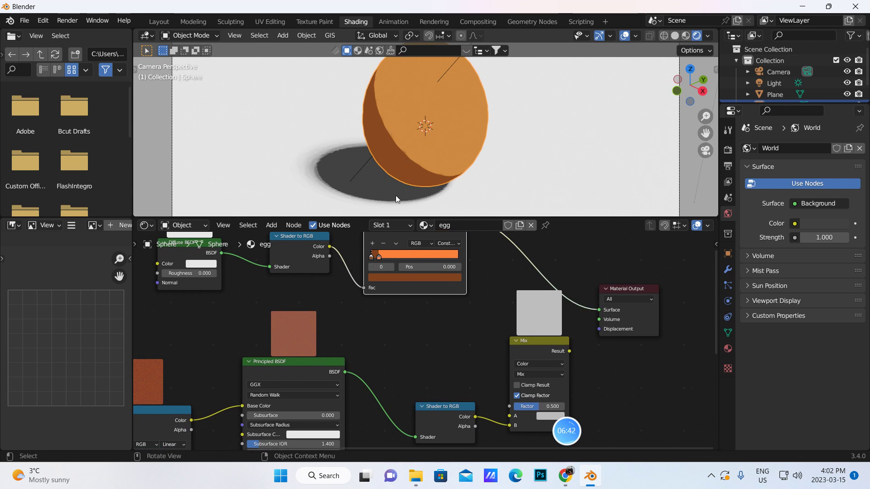
pyautogui.moveTo(598, 311); pyautogui.dragTo(510, 416)
pyautogui.click(540, 407)
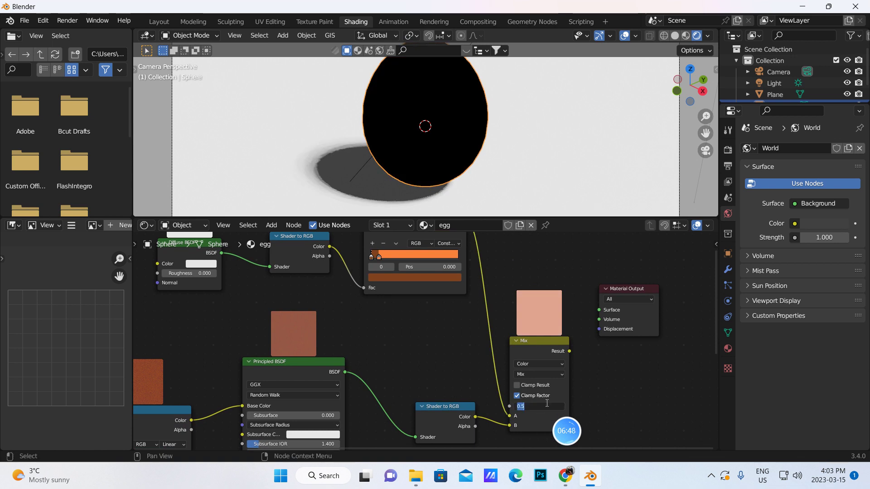
pyautogui.press('BackSpace')
pyautogui.write('.95')
pyautogui.press('Return')
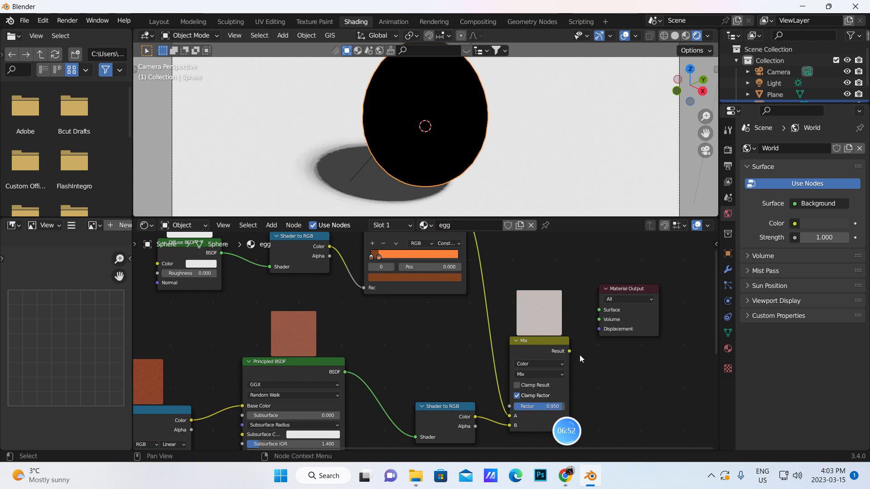
# Connect the Mix node's Result to the Material Output's Surface input and return to the Layout workspace
pyautogui.moveTo(569, 352); pyautogui.dragTo(600, 310)
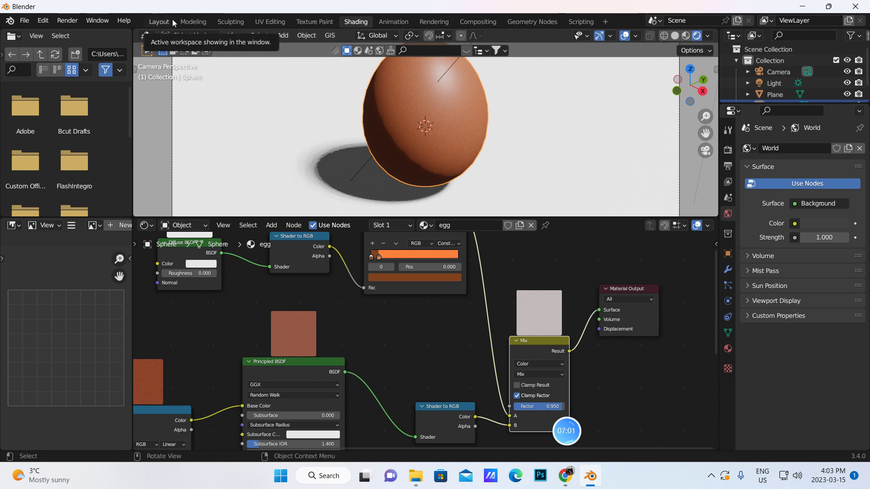
pyautogui.click(156, 22)
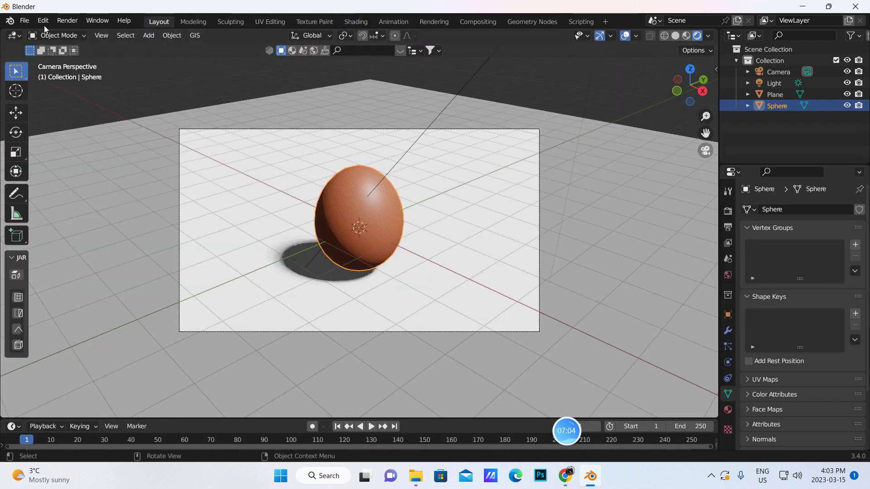
# Set both the Cube Size and the Cascade Size of the Eevee render shadows to 4096 px
pyautogui.click(26, 20)
pyautogui.click(727, 211)
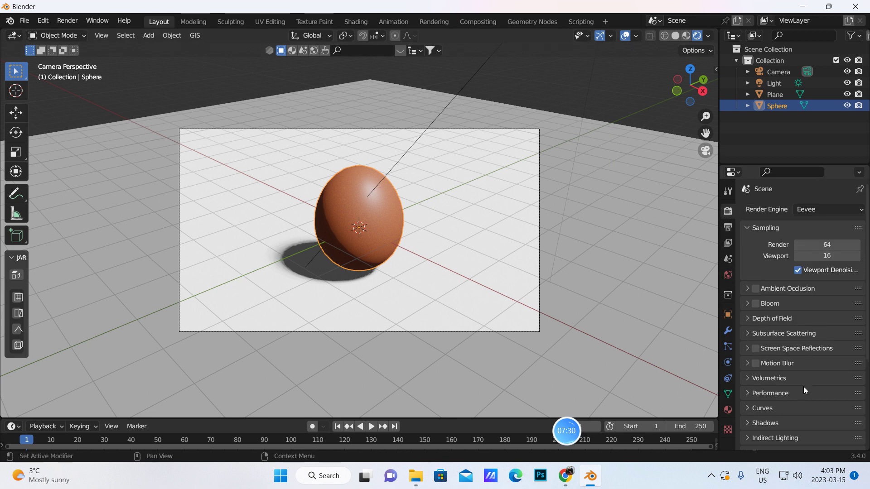
pyautogui.scroll(-6, 803, 385)
pyautogui.click(763, 290)
pyautogui.click(807, 306)
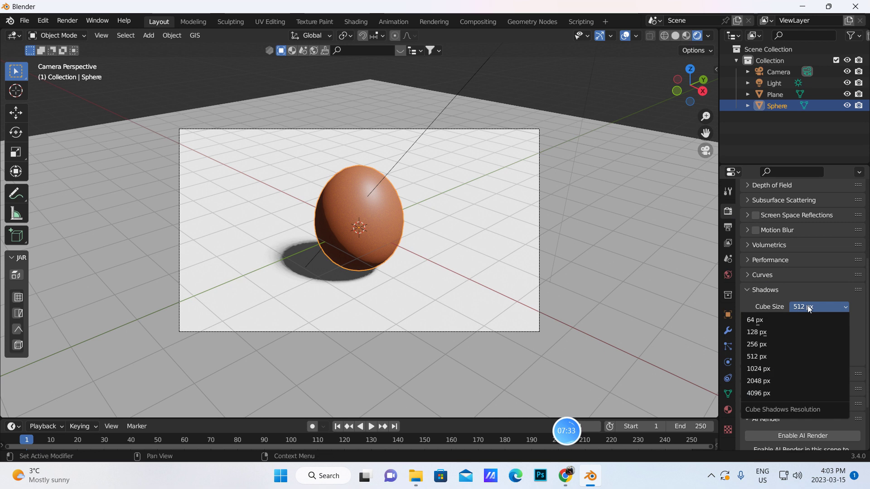
pyautogui.click(756, 393)
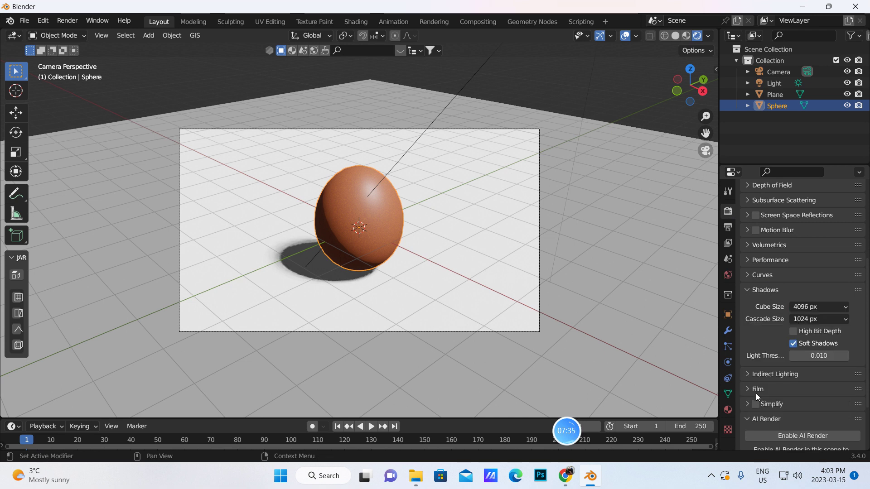
pyautogui.click(800, 319)
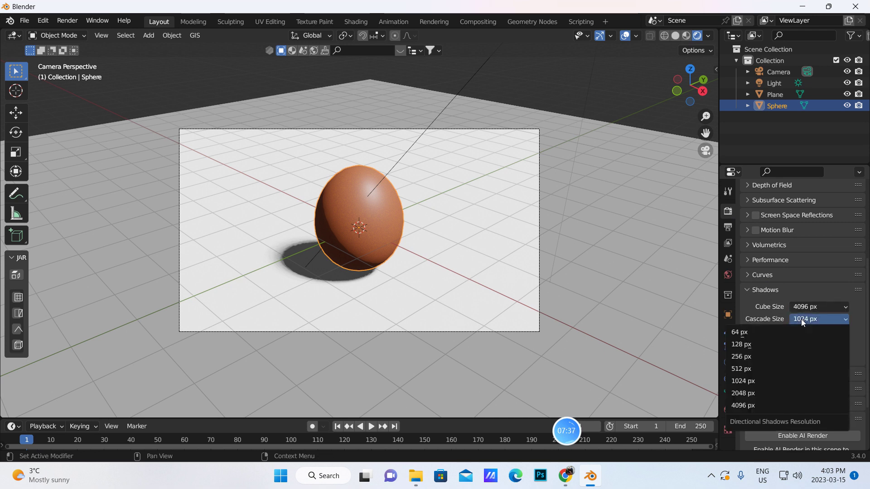
pyautogui.click(737, 406)
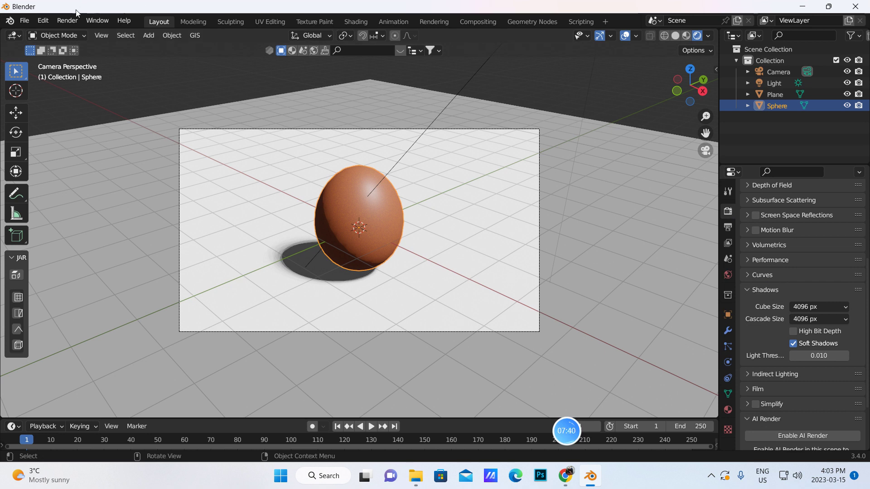
# Change the interface language to Simplified Chinese in the preferences
pyautogui.click(44, 21)
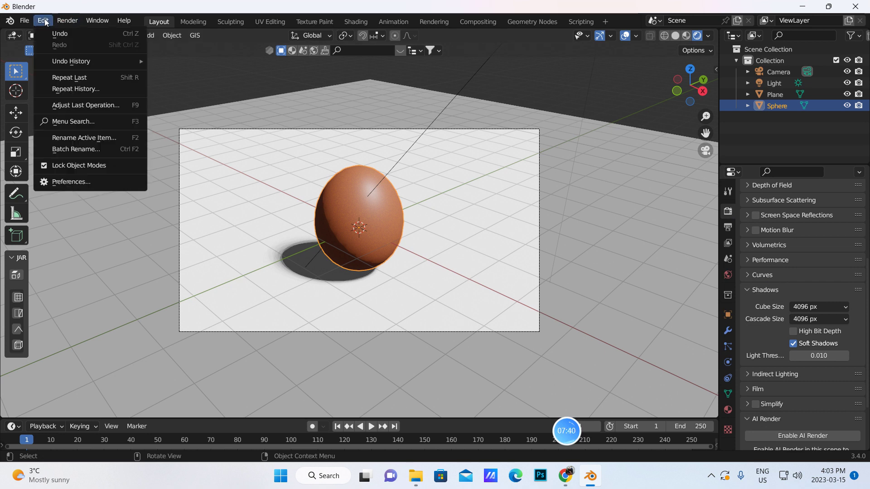
pyautogui.click(82, 182)
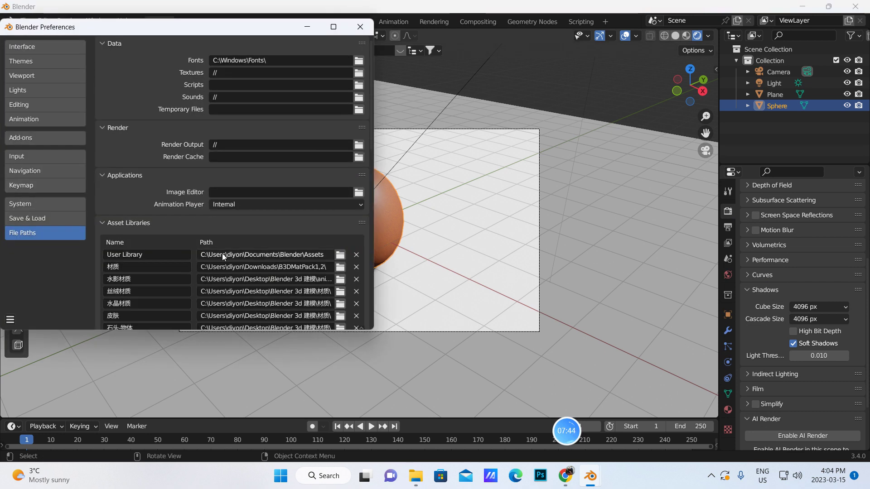
pyautogui.click(48, 49)
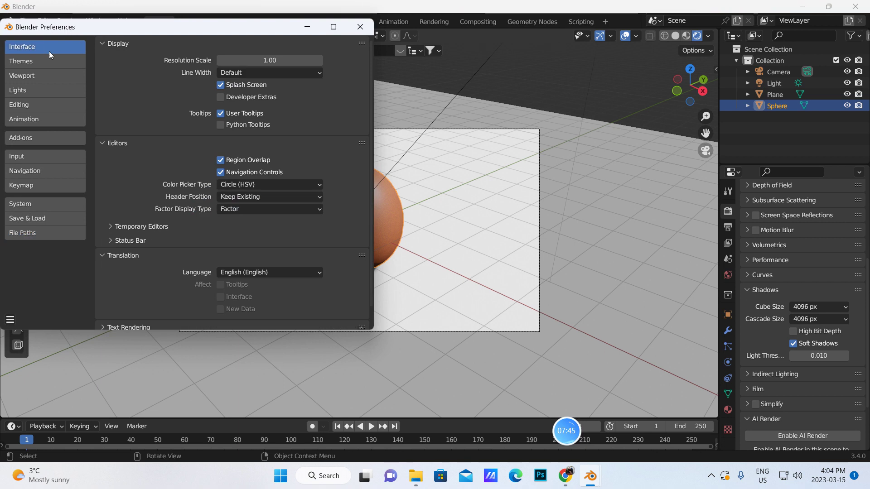
pyautogui.click(319, 273)
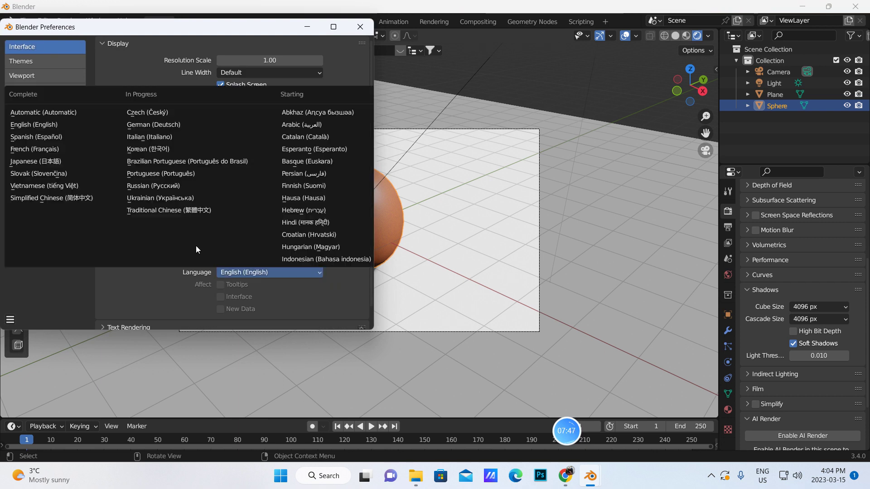
pyautogui.click(79, 198)
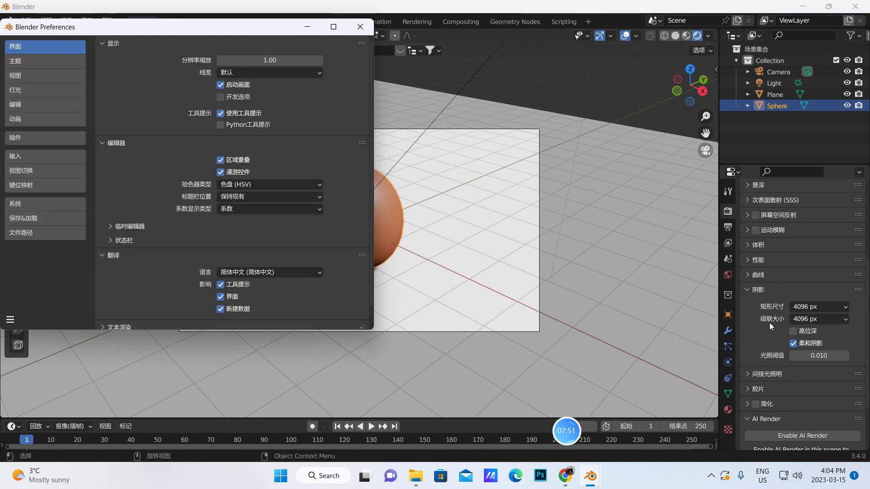
# Disable Soft Shadows and enable High Bit Depth in the Eevee shadow settings
pyautogui.click(793, 343)
pyautogui.click(793, 331)
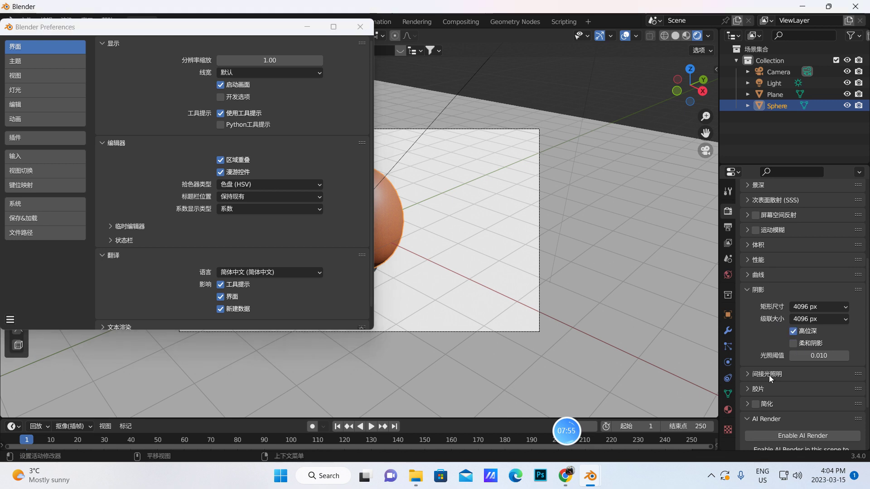
# Switch the interface language back to English and close the preferences
pyautogui.click(320, 273)
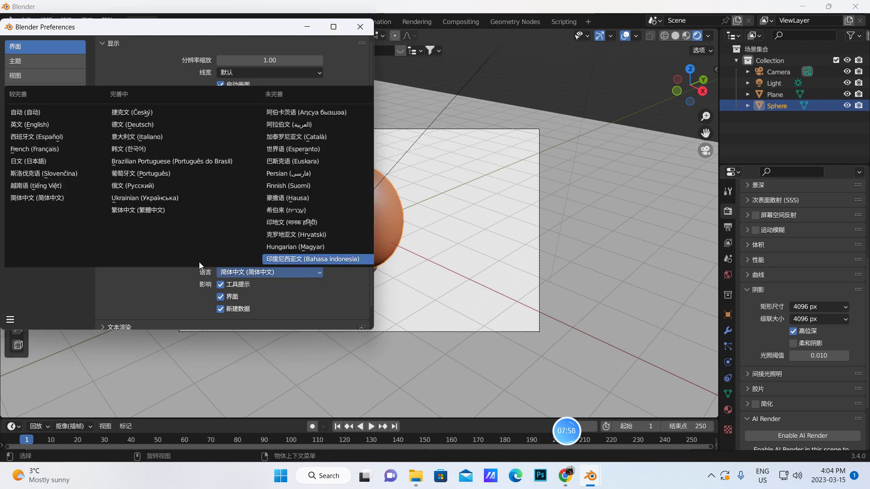
pyautogui.click(29, 124)
pyautogui.click(360, 27)
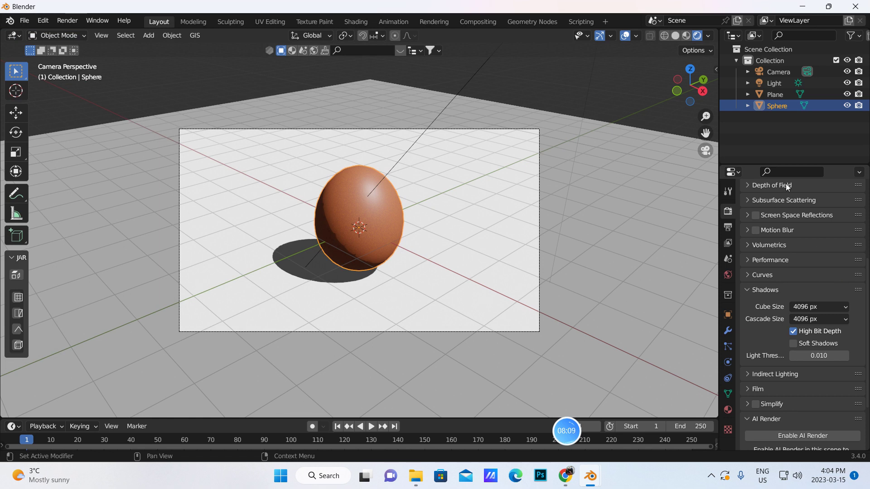
# Enable Use Nodes in the Compositing workspace with the sidebar hidden
pyautogui.click(469, 20)
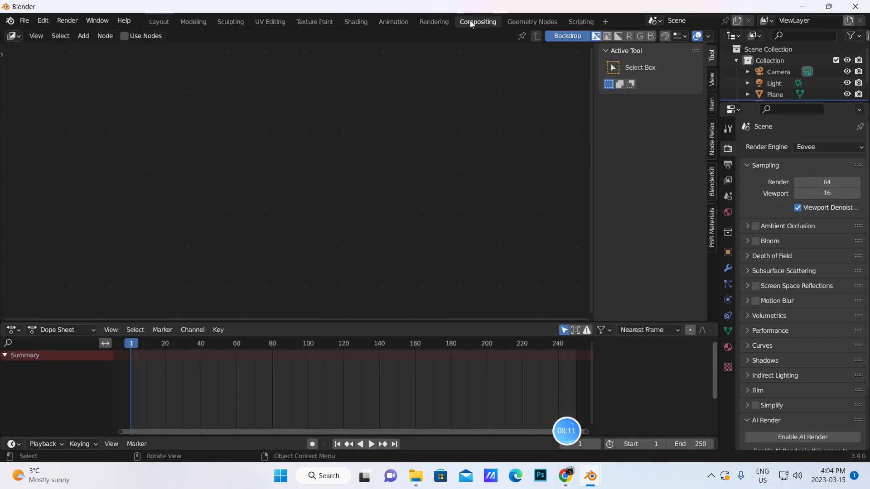
pyautogui.press('n')
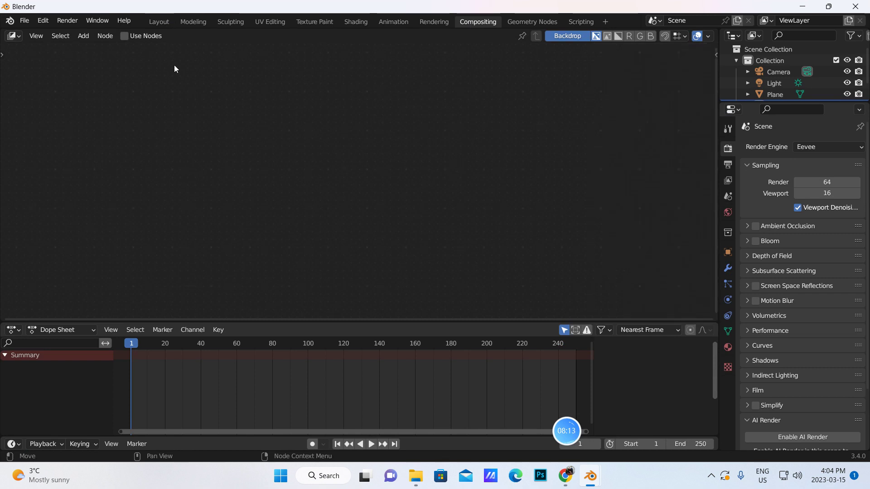
pyautogui.click(123, 37)
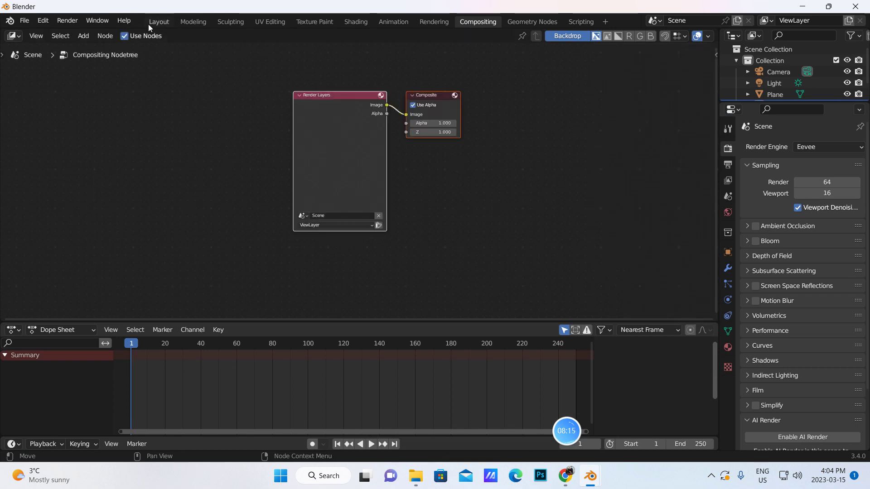
# Render a still image of the egg from the Layout workspace and minimize the render window
pyautogui.click(160, 22)
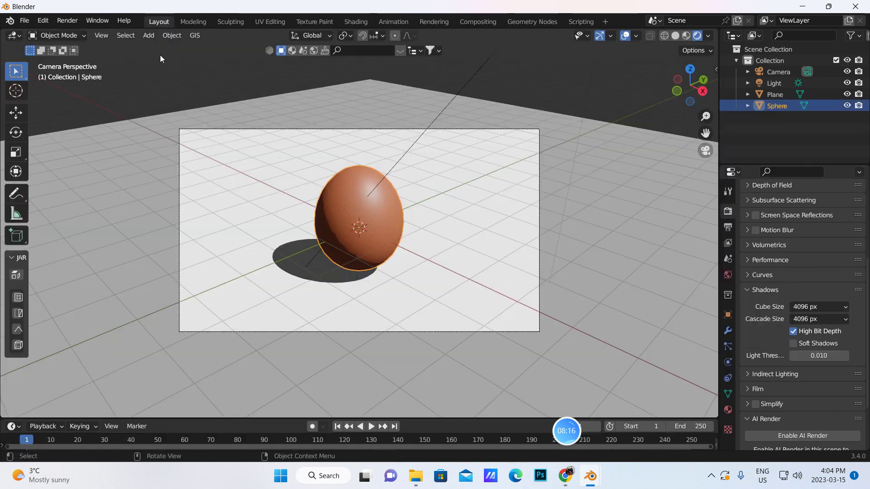
pyautogui.click(64, 21)
pyautogui.click(80, 34)
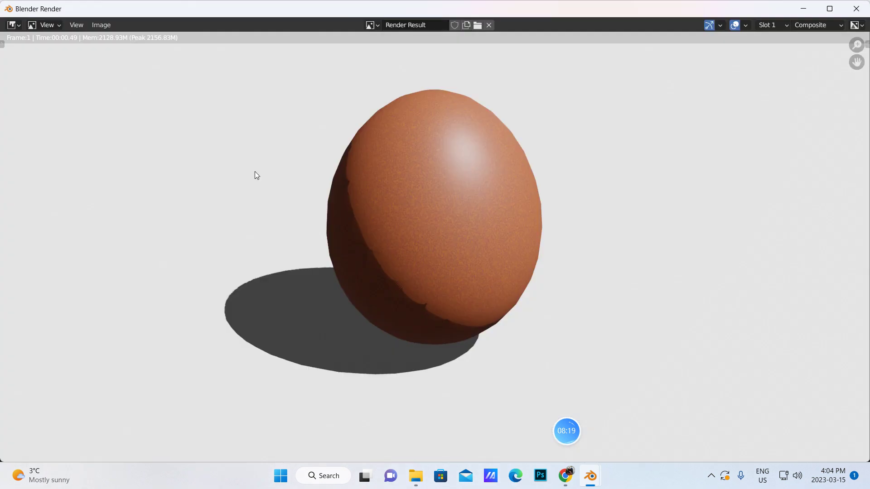
pyautogui.click(804, 8)
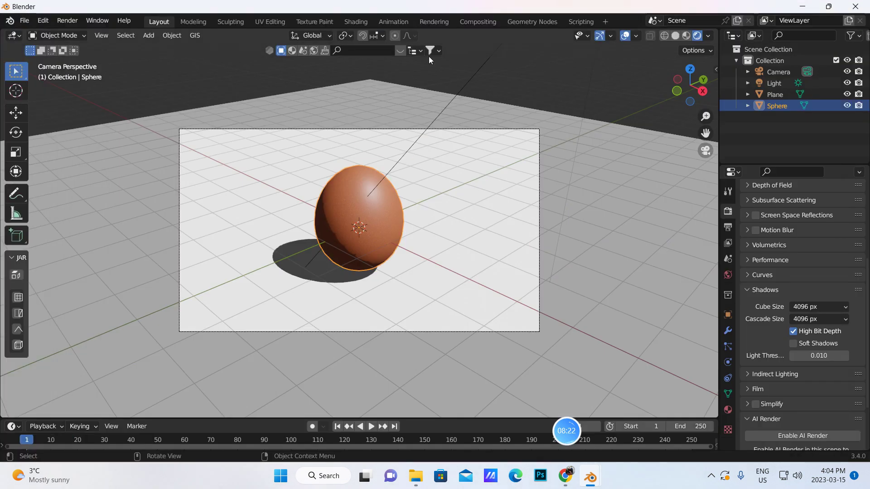
# Spread the Composite and Render Layers compositing nodes far apart to make room between them
pyautogui.click(483, 21)
pyautogui.click(433, 95)
pyautogui.moveTo(433, 95); pyautogui.dragTo(680, 100)
pyautogui.moveTo(315, 104); pyautogui.dragTo(162, 118)
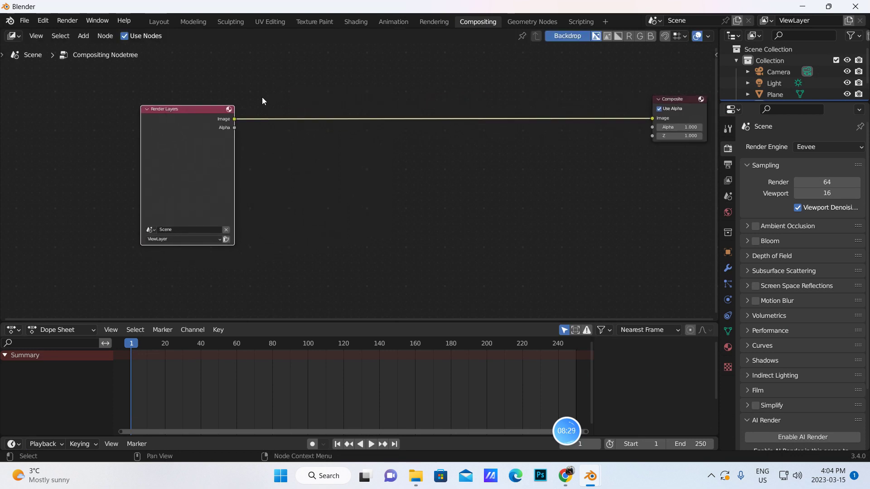
# Add a Viewer node directly below the Composite node
pyautogui.click(88, 37)
pyautogui.click(89, 49)
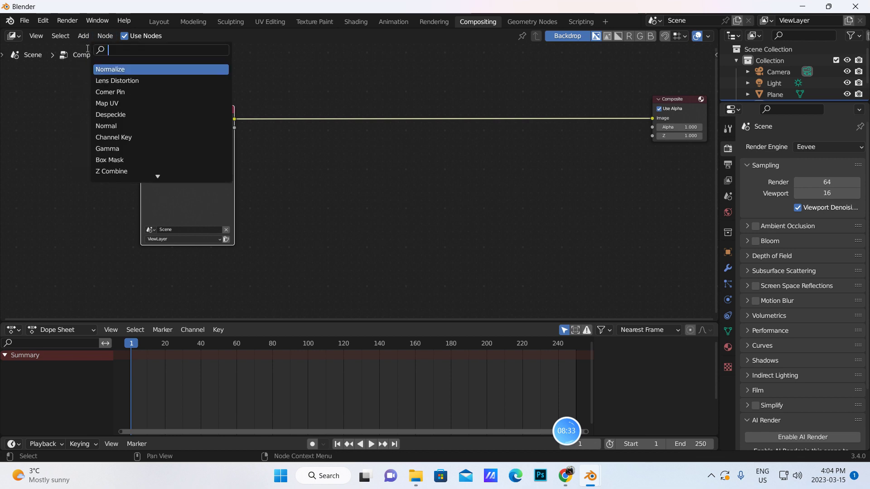
pyautogui.write('viewer')
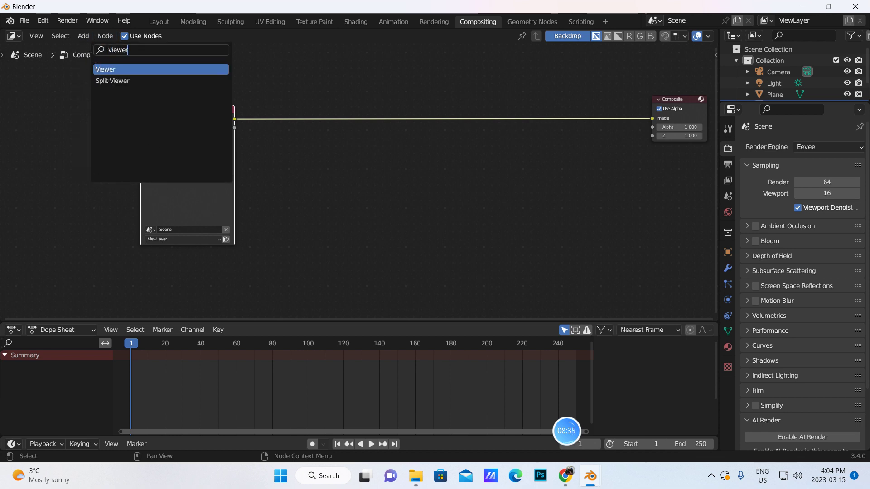
pyautogui.press('Return')
pyautogui.click(656, 192)
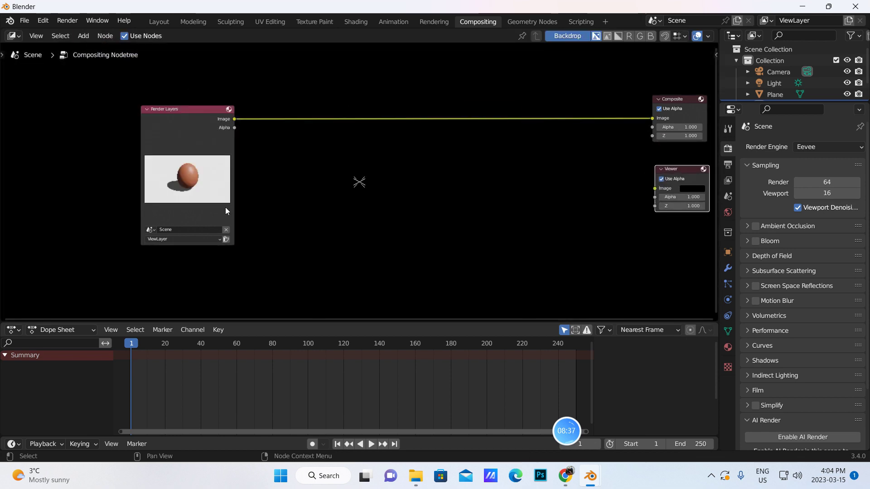
# Link the Render Layers image to the Viewer node to preview the render, and remove that link again
pyautogui.moveTo(234, 119); pyautogui.dragTo(656, 188)
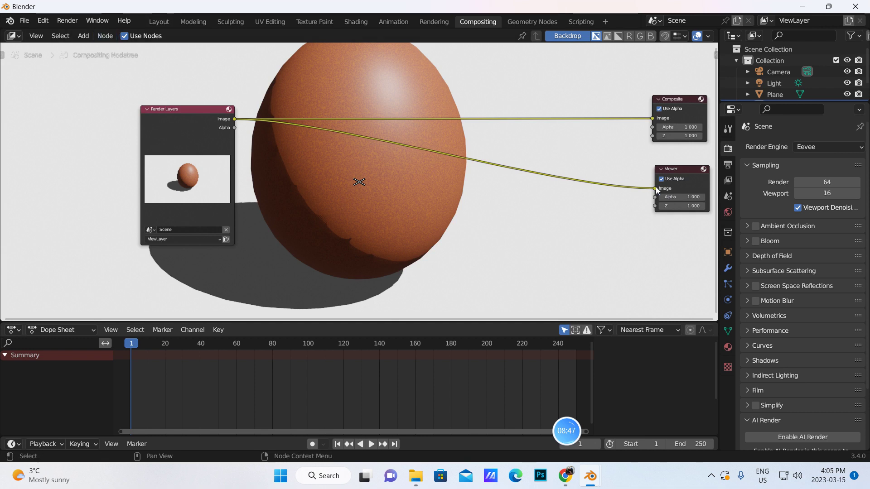
pyautogui.moveTo(653, 188); pyautogui.dragTo(238, 132)
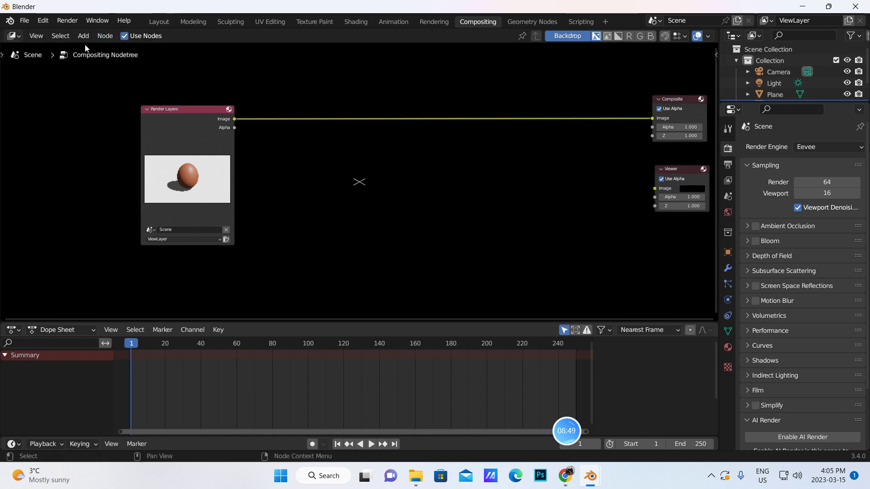
# Insert a Filter node into the link between the Render Layers and Composite nodes
pyautogui.hotkey('shift', 'a')
pyautogui.click(97, 53)
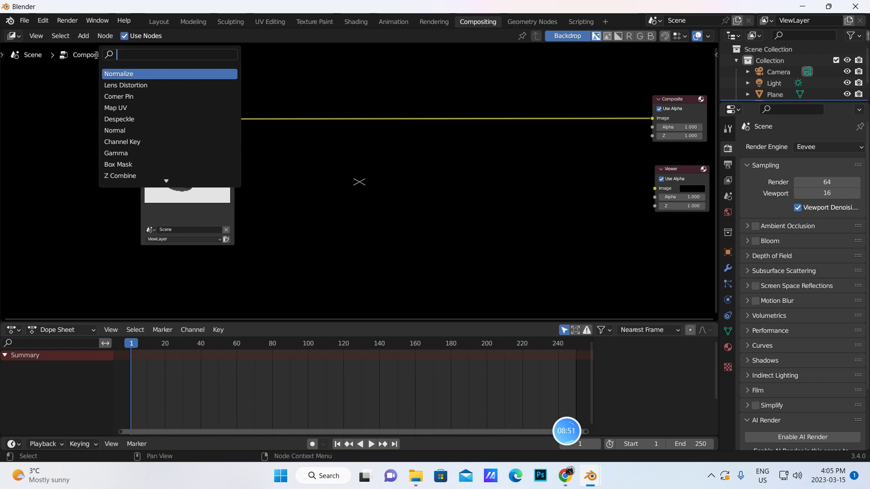
pyautogui.write('filter')
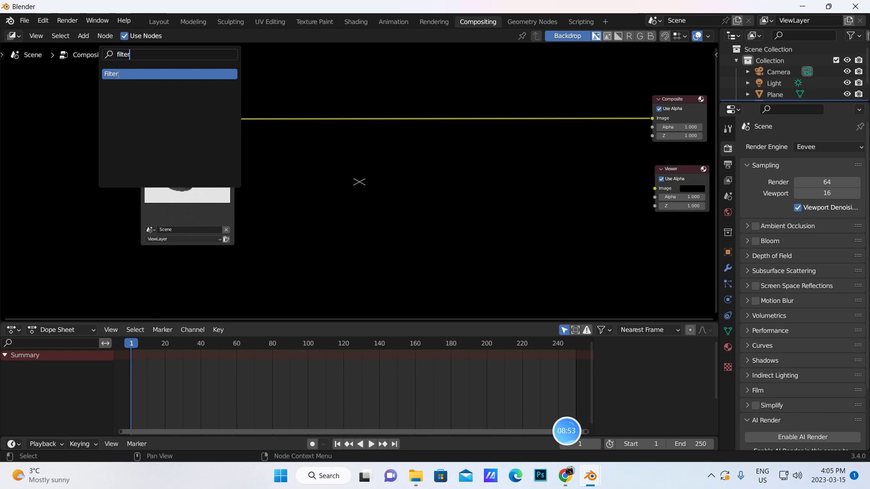
pyautogui.click(119, 75)
pyautogui.click(357, 172)
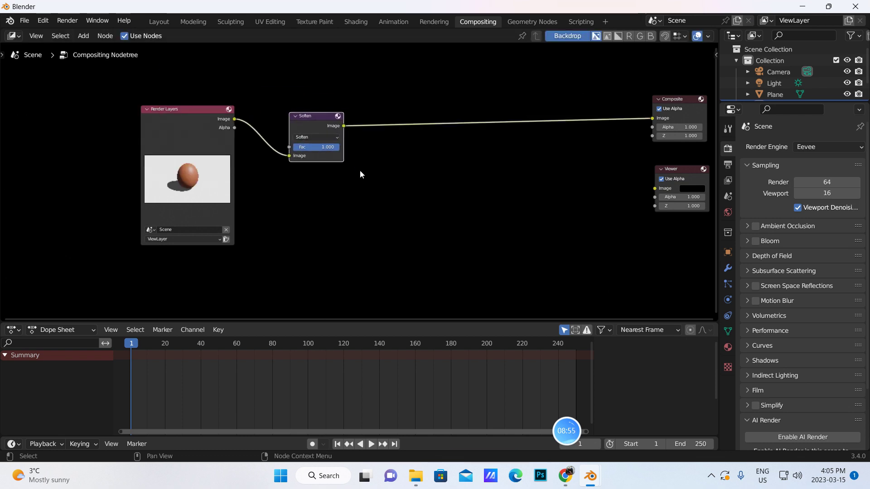
# Set the new Filter node's type to Sobel
pyautogui.scroll(2, 360, 171)
pyautogui.click(330, 120)
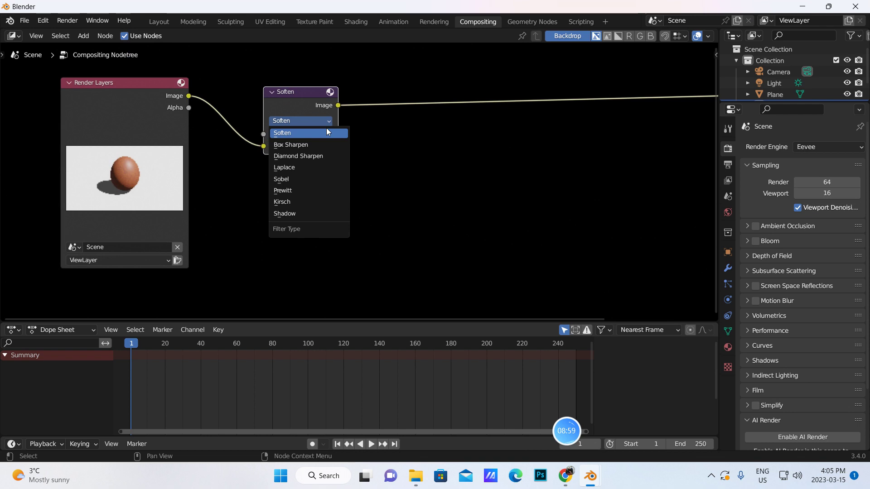
pyautogui.click(287, 179)
pyautogui.moveTo(354, 196); pyautogui.dragTo(298, 230, button='middle')
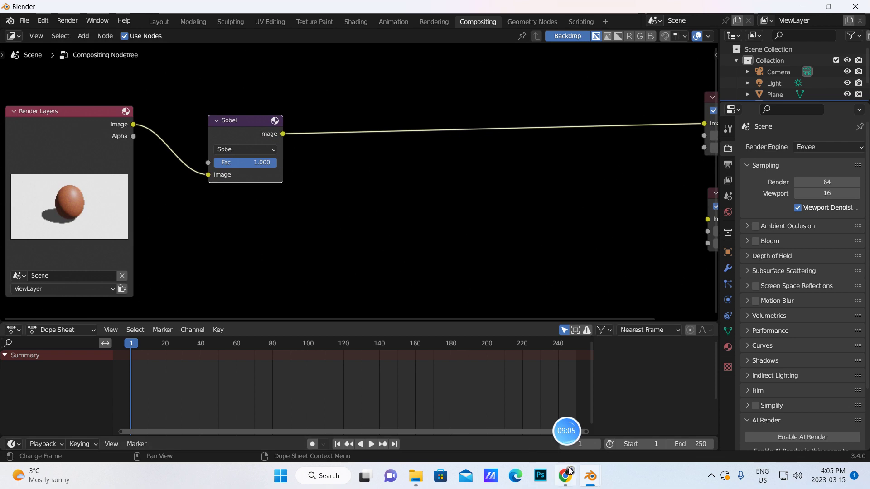
# Switch to Chrome and open Google Translate from the Google apps list
pyautogui.click(565, 475)
pyautogui.click(428, 14)
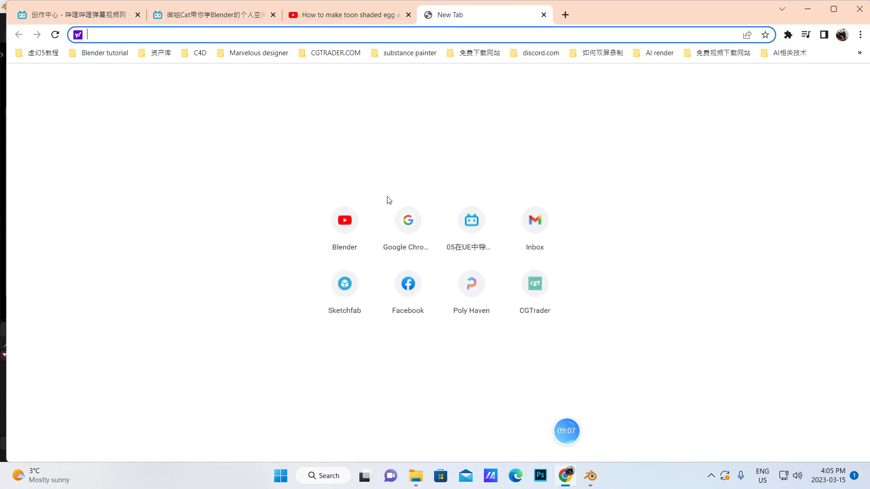
pyautogui.click(404, 221)
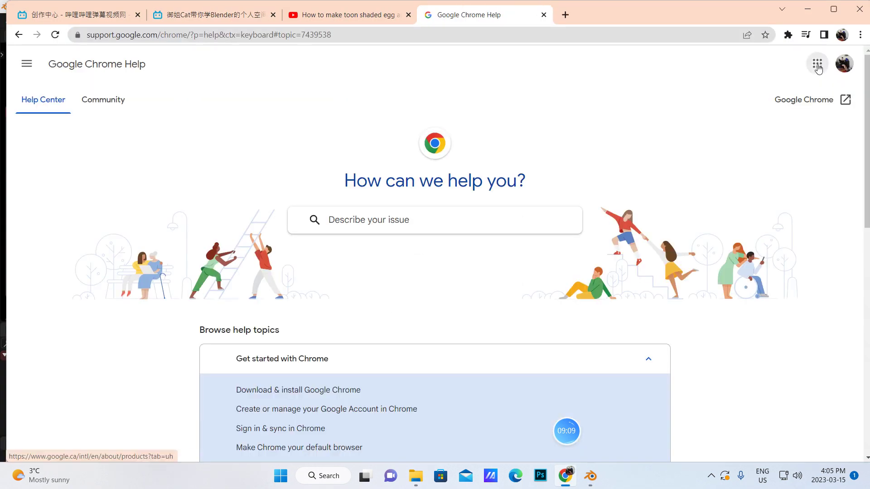
pyautogui.click(817, 63)
pyautogui.click(711, 217)
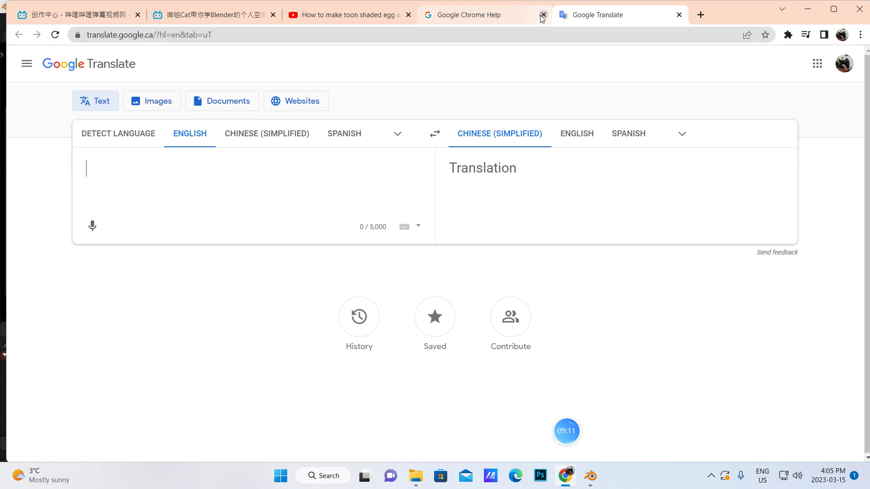
# Translate the word "sobel" from English to Chinese (Simplified) in Google Translate
pyautogui.write('sobel')
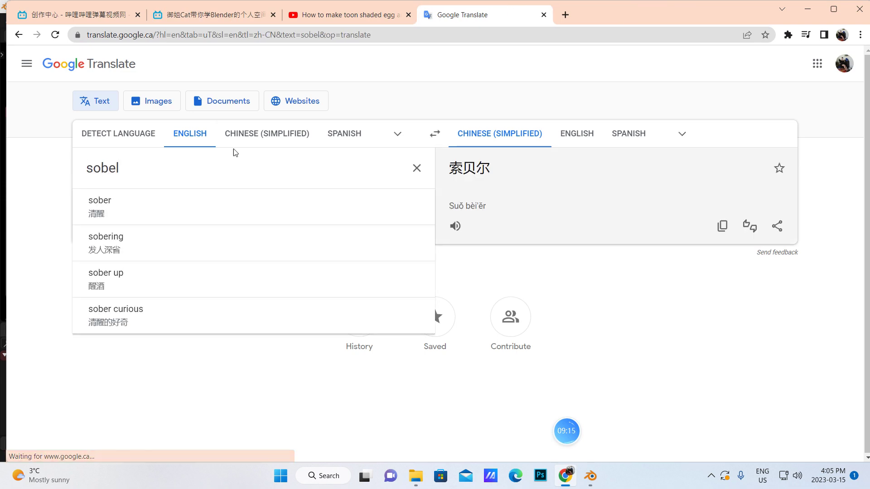
pyautogui.click(364, 15)
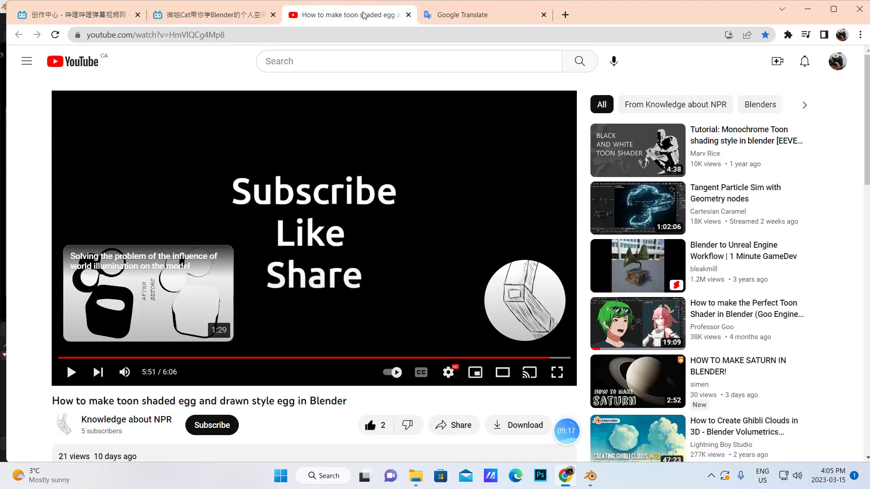
pyautogui.click(249, 14)
# Switch back to Blender and close its Preferences window to return to the compositor
pyautogui.moveTo(590, 477)
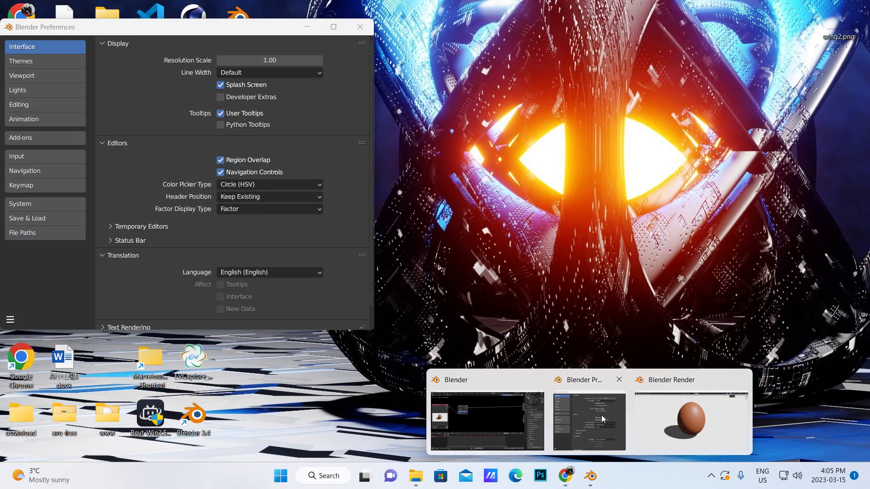
pyautogui.click(601, 415)
pyautogui.click(361, 27)
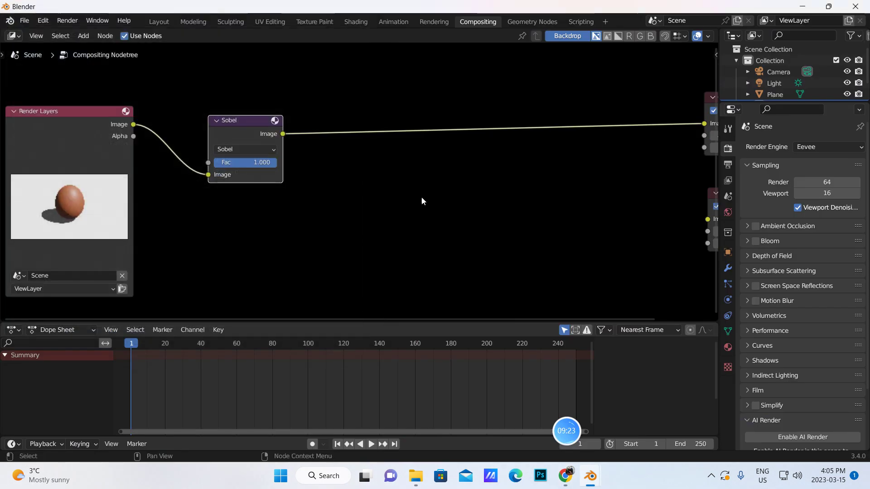
# Link the Sobel node's Image output to the Viewer node to preview the edges, and remove that link again
pyautogui.moveTo(415, 196); pyautogui.dragTo(386, 201, button='middle')
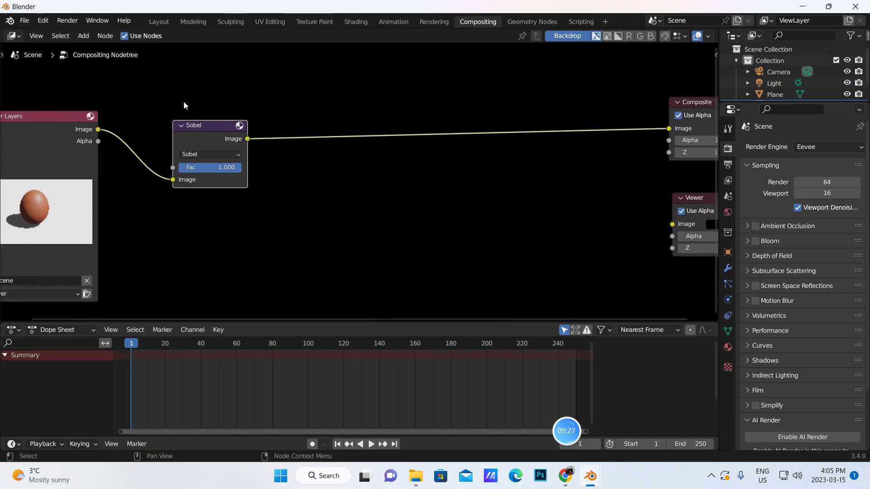
pyautogui.moveTo(248, 138); pyautogui.dragTo(671, 221)
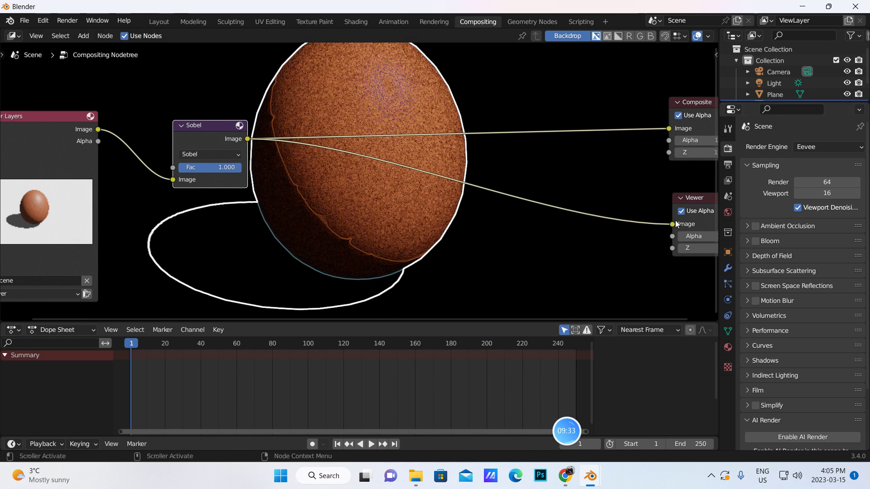
pyautogui.moveTo(670, 224); pyautogui.dragTo(493, 176)
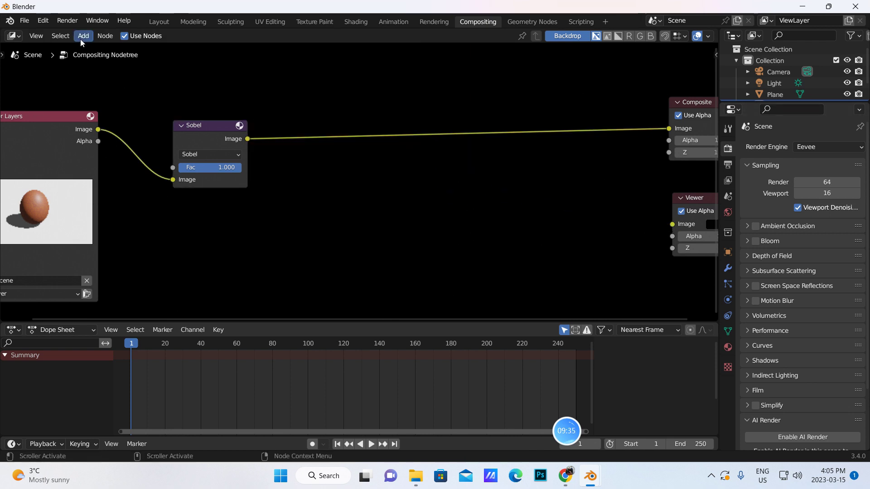
# Find the Math node by searching and insert it into the link between the Sobel and Composite nodes
pyautogui.click(83, 37)
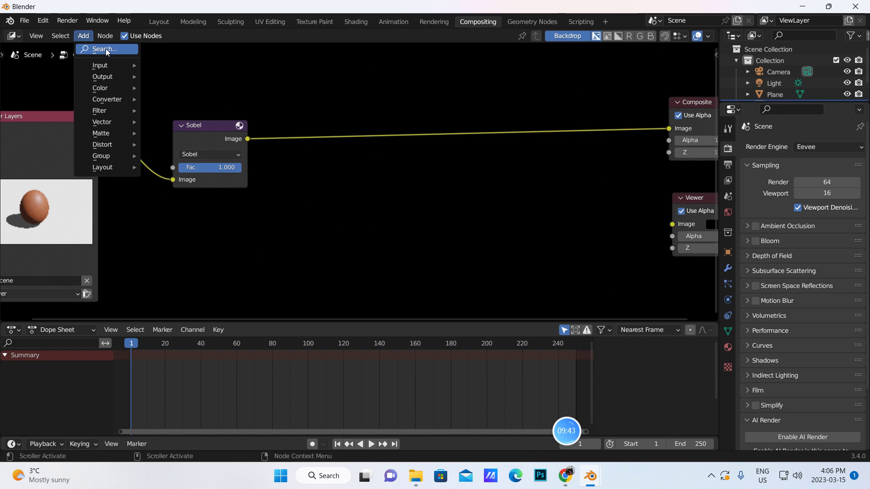
pyautogui.press('Escape')
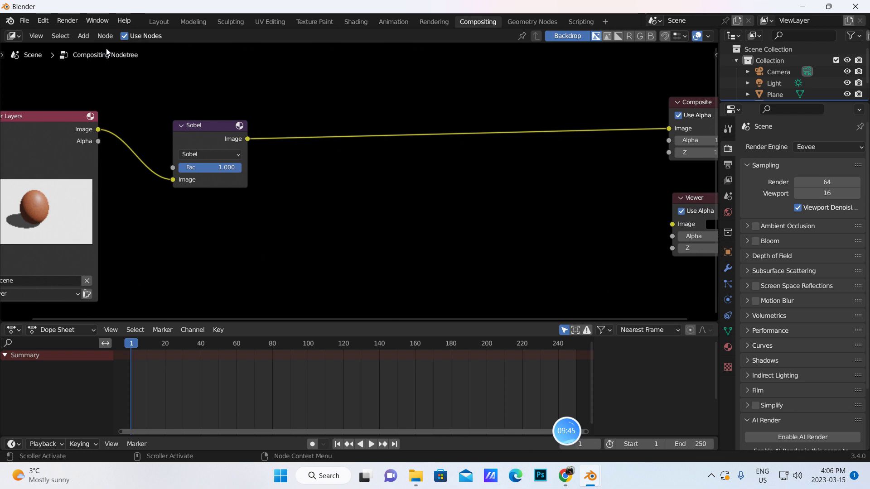
pyautogui.click(83, 36)
pyautogui.click(102, 49)
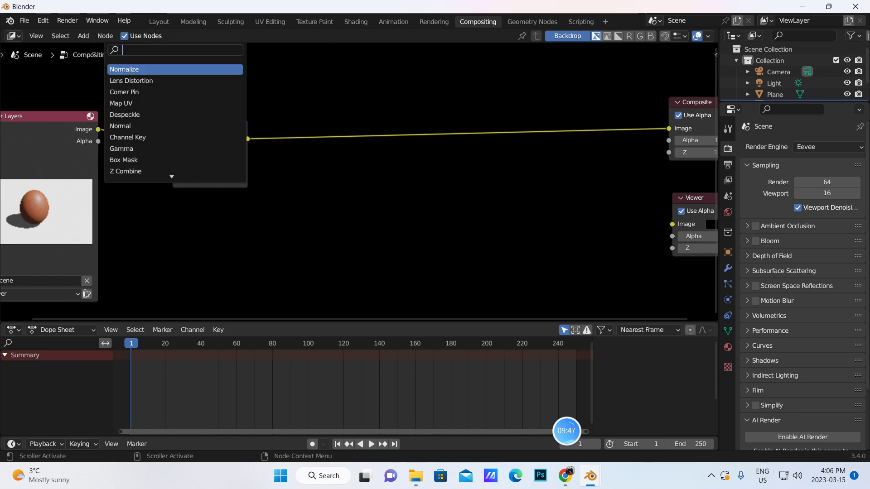
pyautogui.write('math')
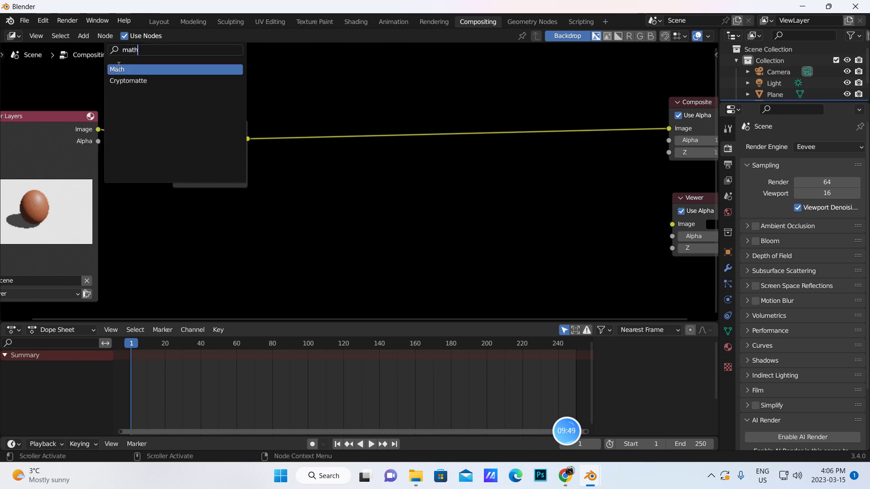
pyautogui.click(118, 69)
pyautogui.click(337, 162)
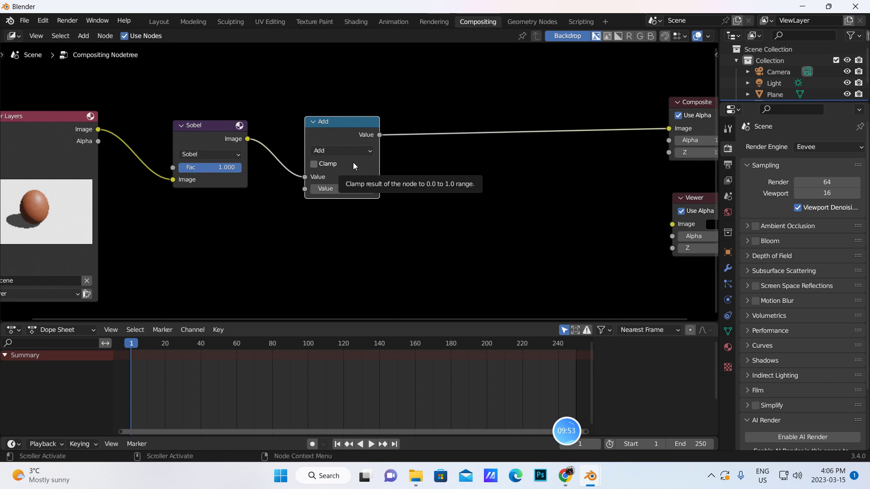
# Set the Math node's operation to Greater Than with a threshold of 0.1
pyautogui.click(368, 151)
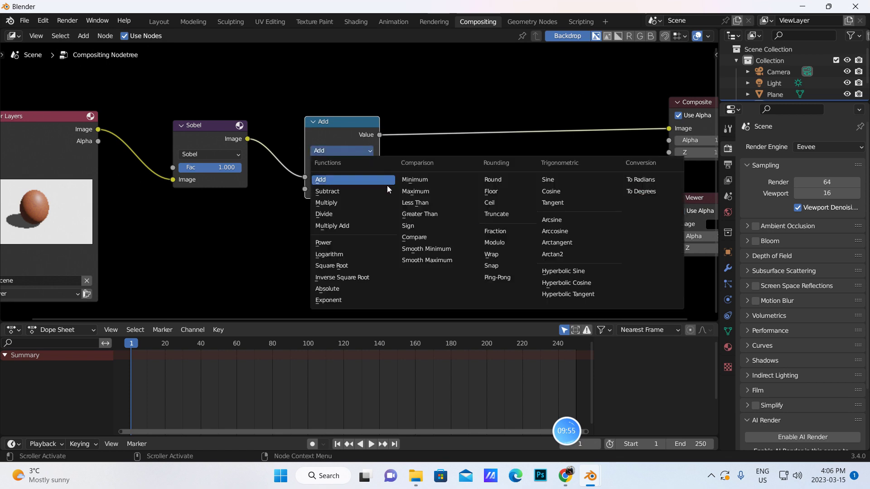
pyautogui.click(413, 215)
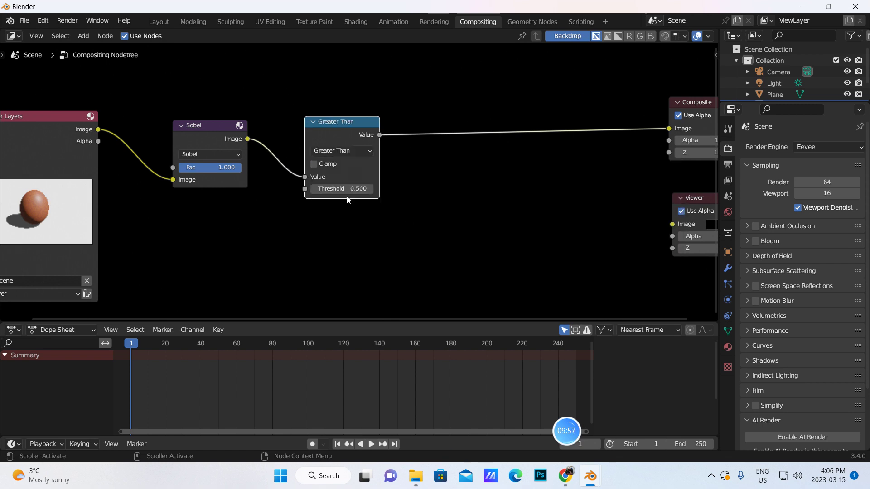
pyautogui.click(350, 190)
pyautogui.write('0.1')
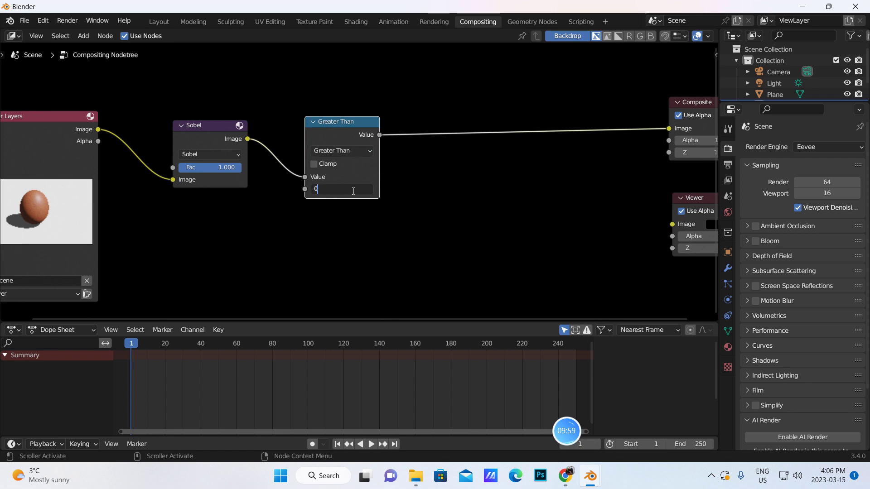
pyautogui.press('Return')
# Preview the Greater Than node's output by linking it to the Viewer node, and disconnect it again
pyautogui.moveTo(375, 135); pyautogui.dragTo(673, 224)
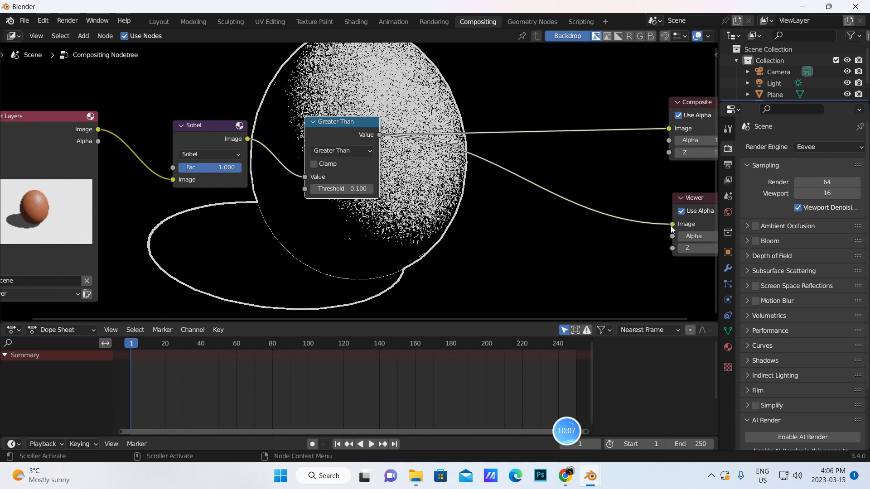
pyautogui.moveTo(671, 224); pyautogui.dragTo(589, 231)
# Insert an Invert node into the link between the Greater Than and Composite nodes
pyautogui.click(83, 35)
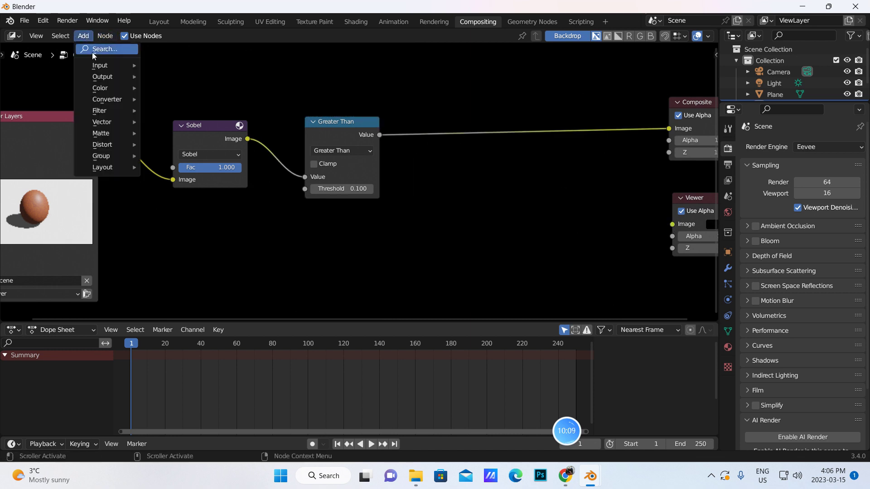
pyautogui.click(91, 50)
pyautogui.write('invert')
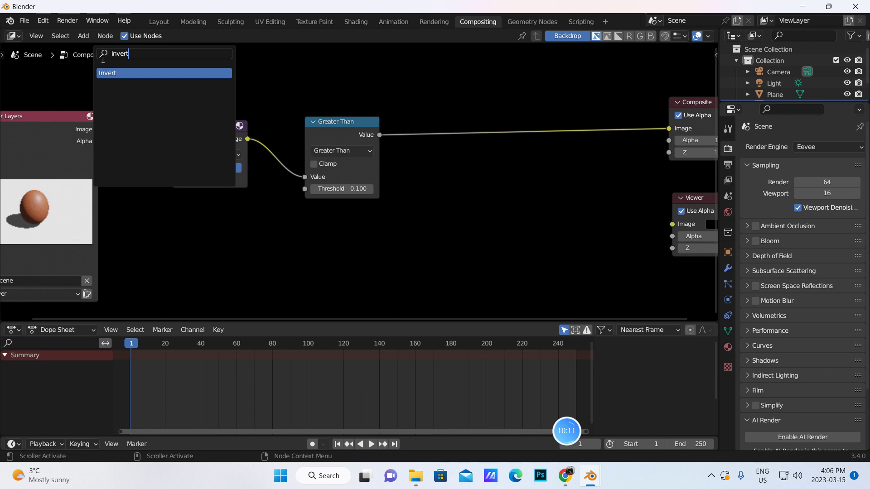
pyautogui.click(115, 73)
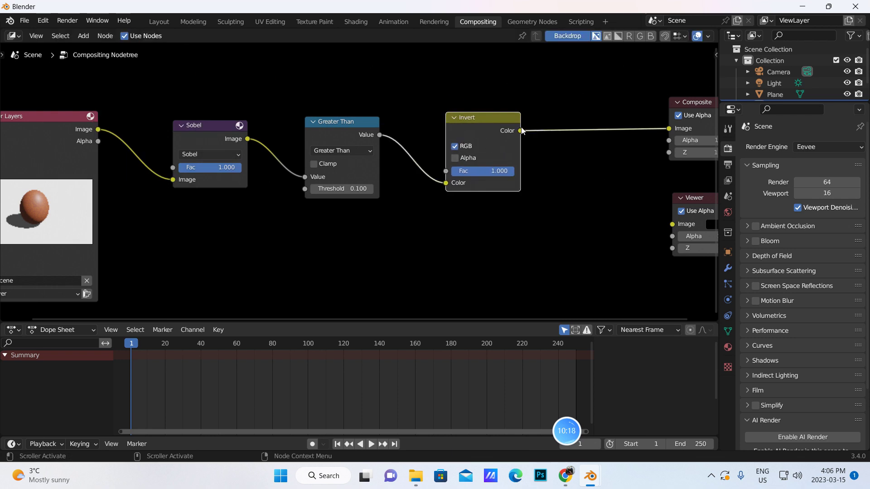
# Link the Invert node's Color output to the Viewer node and fit the backdrop preview to the node editor
pyautogui.moveTo(520, 131); pyautogui.dragTo(672, 224)
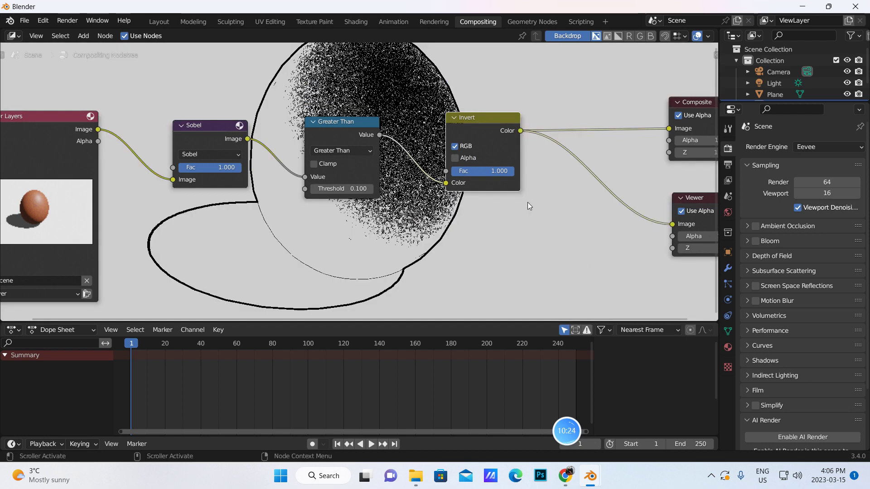
pyautogui.press('Home')
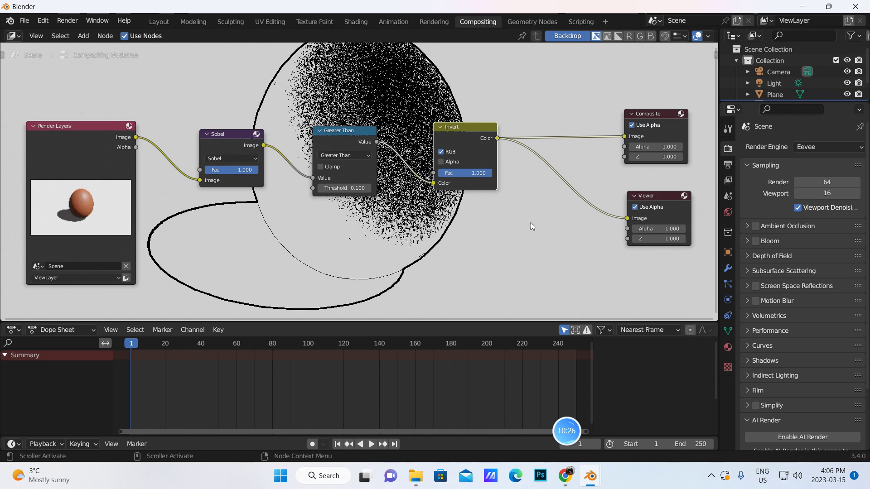
pyautogui.press('n')
pyautogui.click(712, 99)
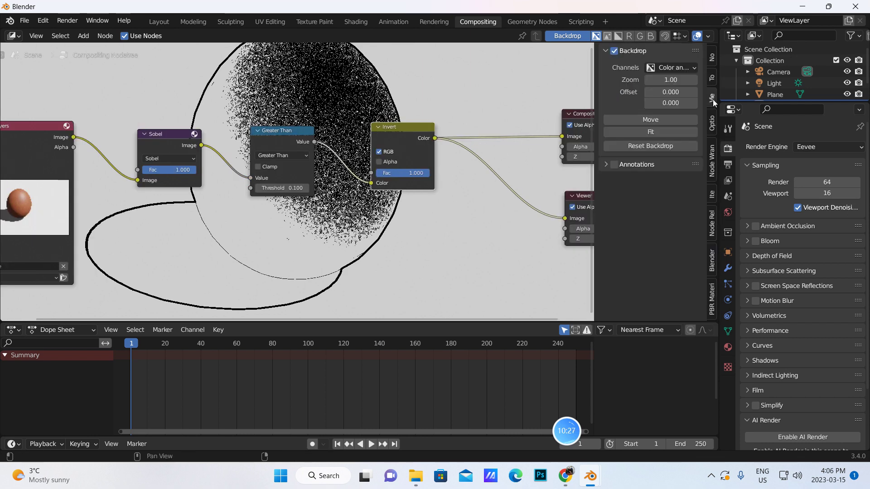
pyautogui.click(656, 132)
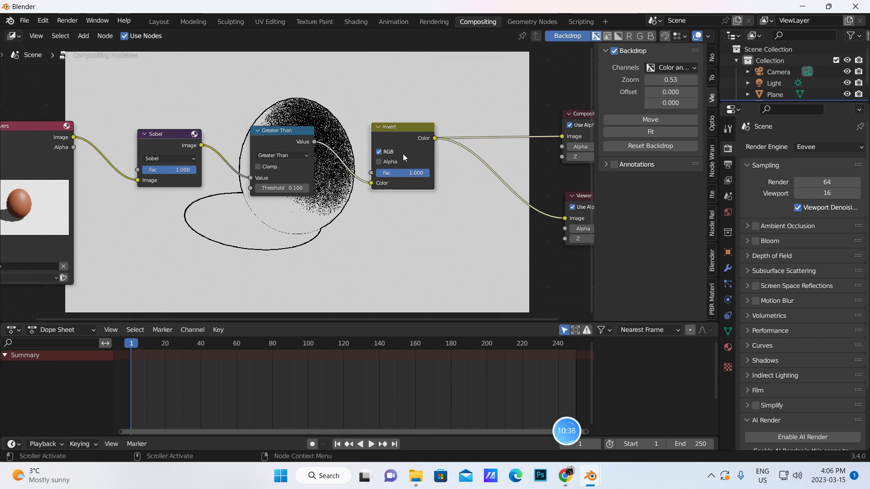
pyautogui.press('n')
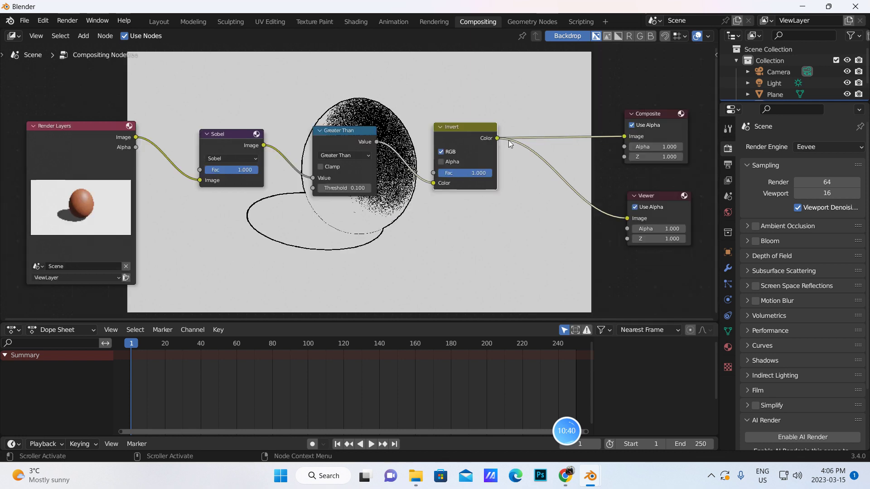
pyautogui.press('Home')
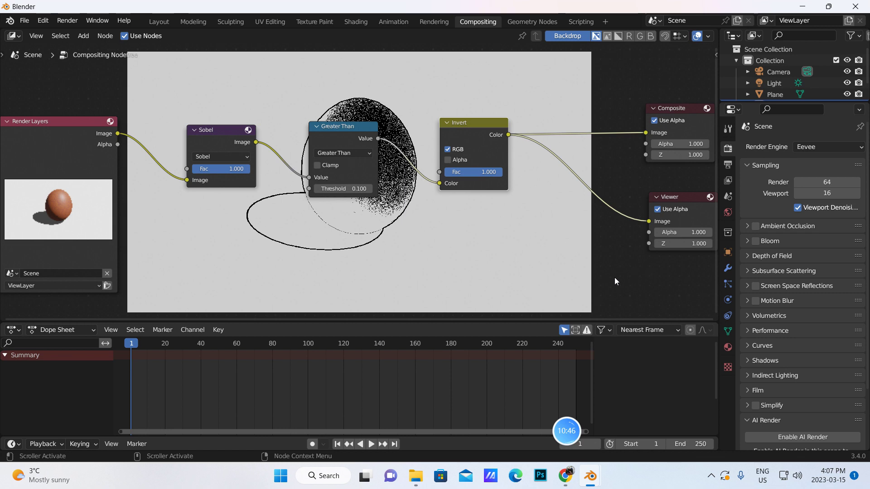
# Link the Render Layers Image output to the Invert node's Fac input and render the image
pyautogui.click(589, 432)
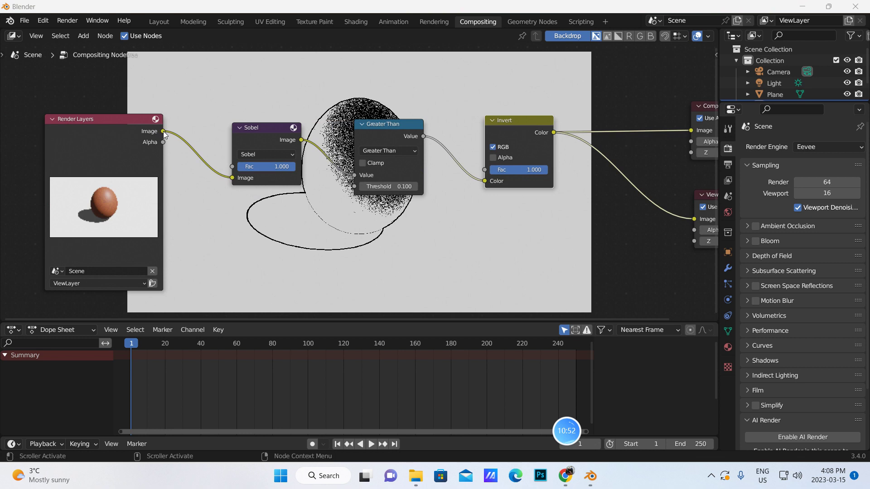
pyautogui.moveTo(163, 132); pyautogui.dragTo(484, 169)
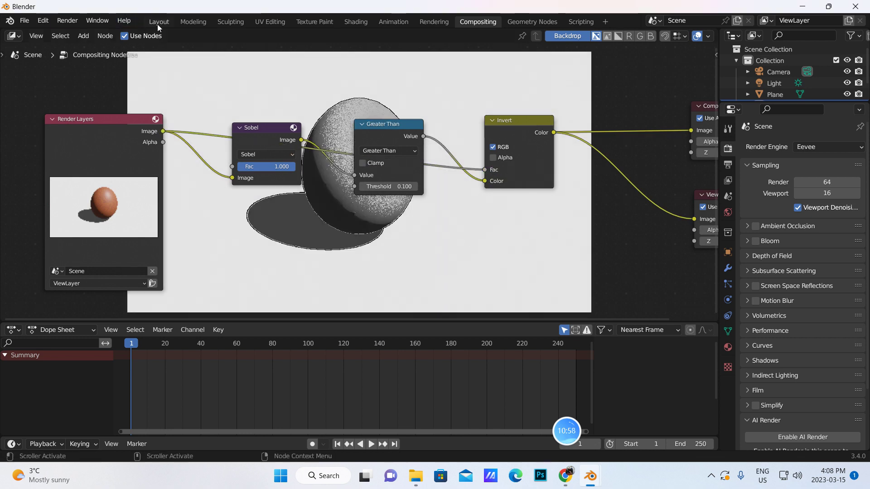
pyautogui.click(45, 37)
pyautogui.click(63, 21)
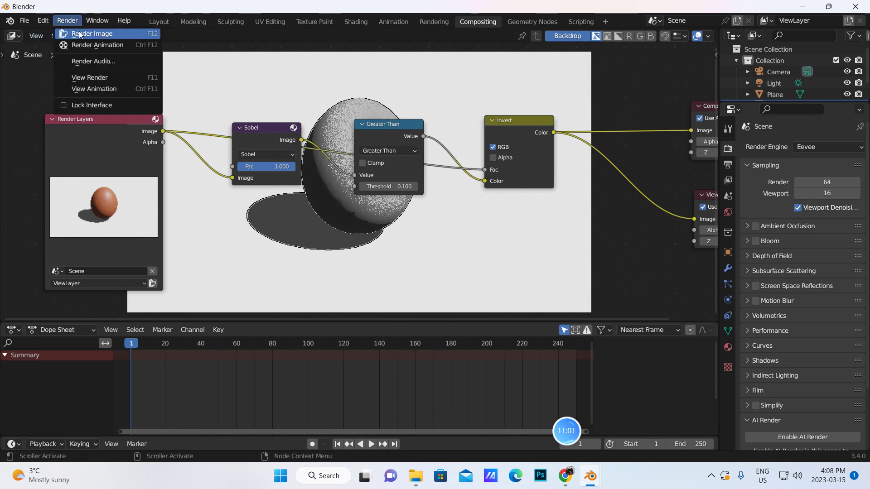
pyautogui.click(79, 31)
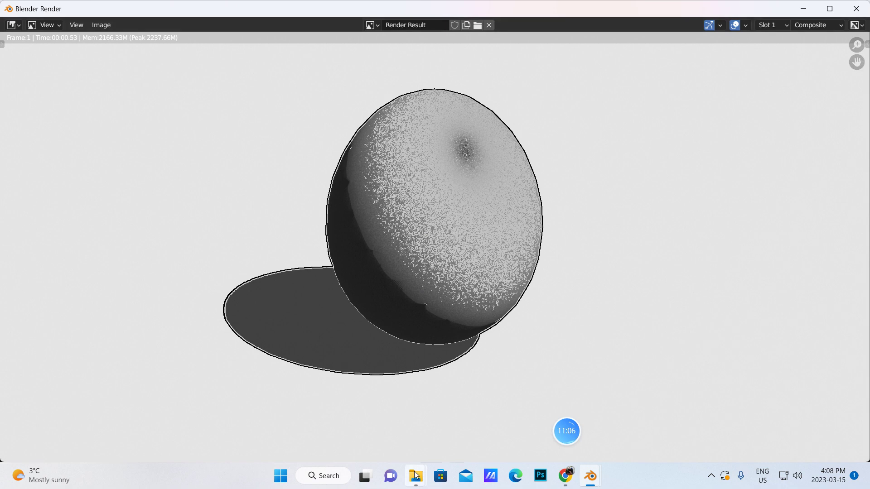
# Open egg3.jpg from the Downloads folder to compare the toon-shaded and drawn-style eggs
pyautogui.moveTo(412, 471)
pyautogui.click(353, 416)
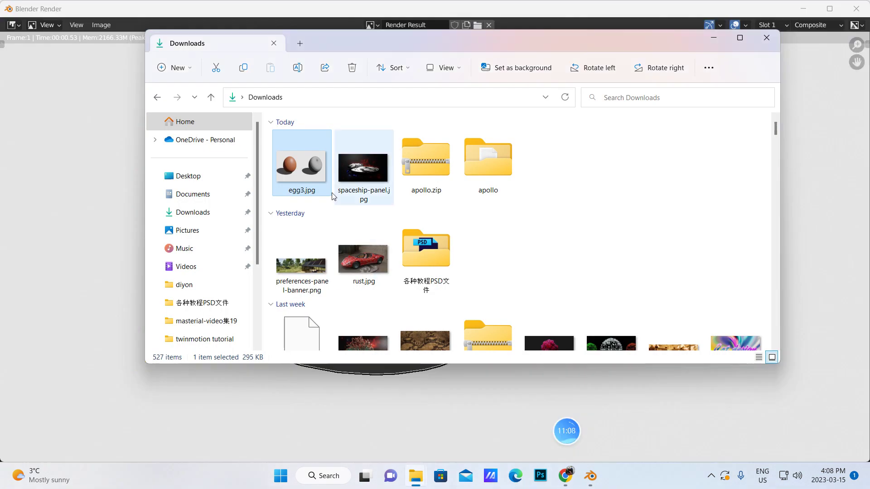
pyautogui.doubleClick(311, 179)
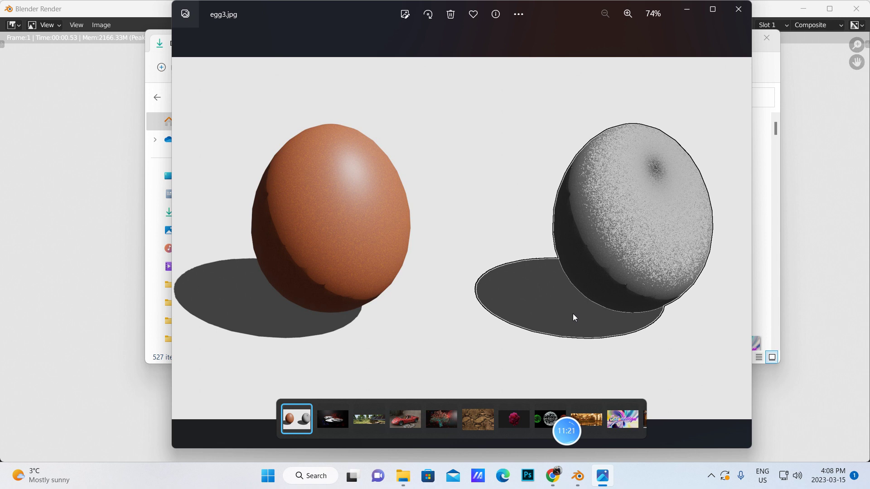
pyautogui.moveTo(566, 433)
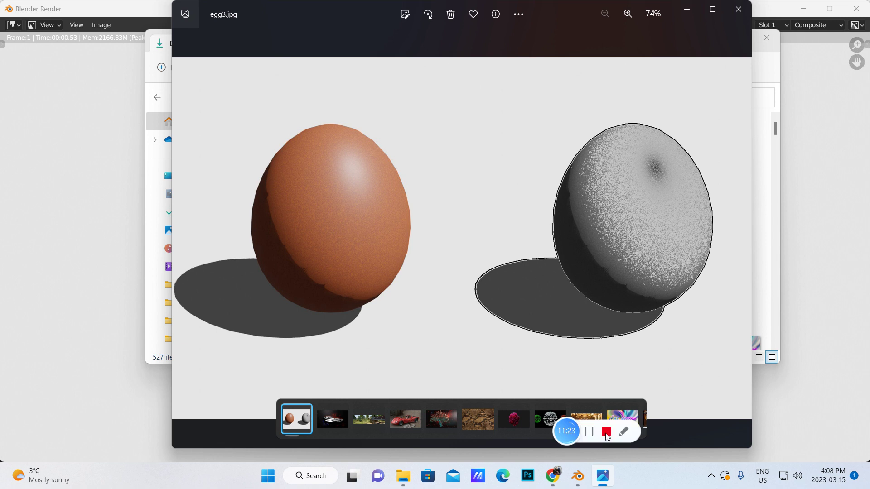